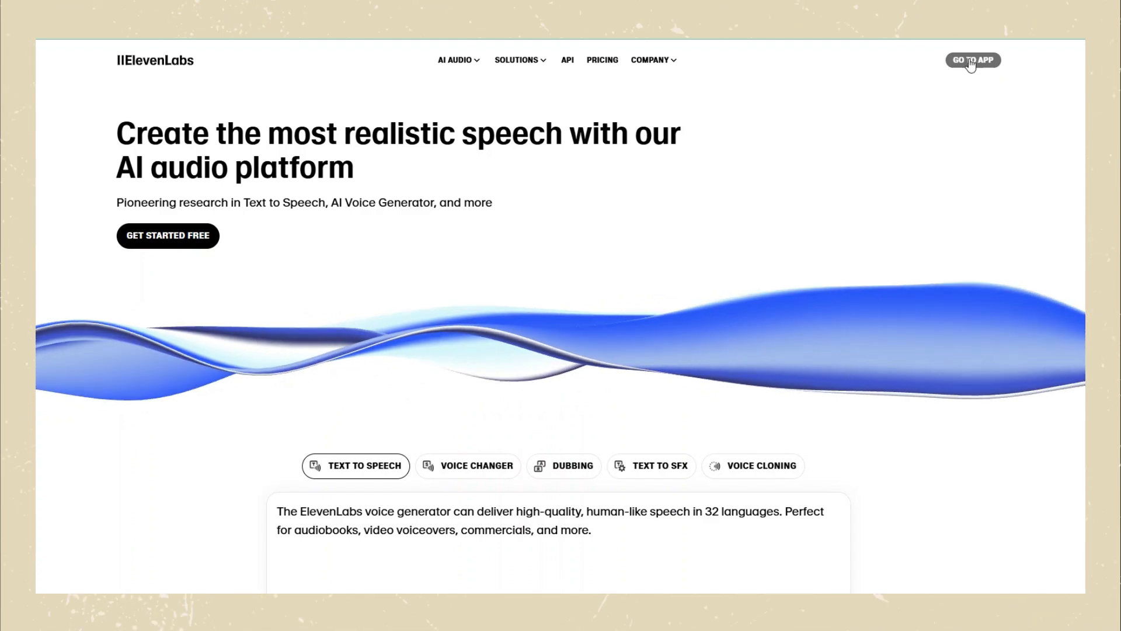
Go to the conversational Agents section of the ElevenLabs app and start creating a new AI agent.
{"action": "left_click", "coordinate": [987, 69]}
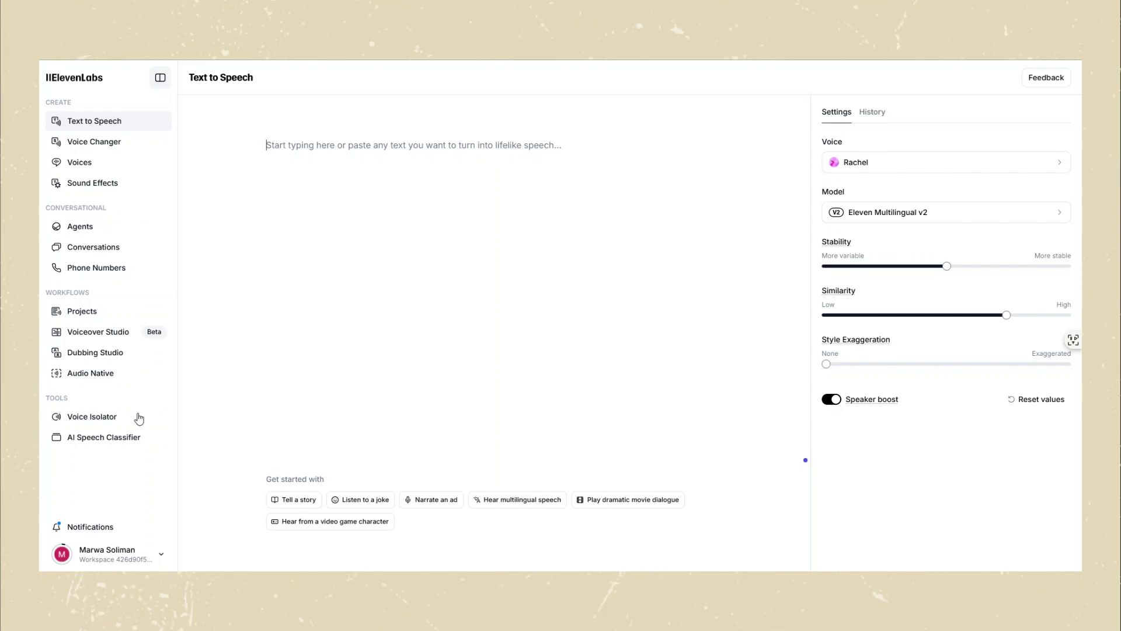
{"action": "left_click", "coordinate": [82, 232]}
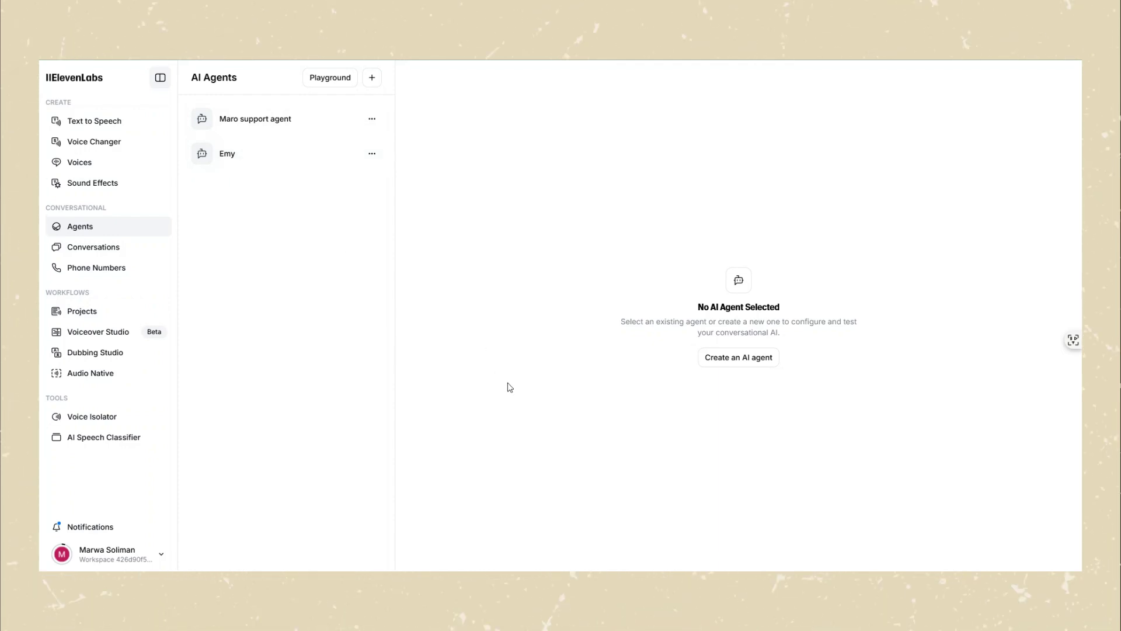
{"action": "left_click", "coordinate": [736, 359]}
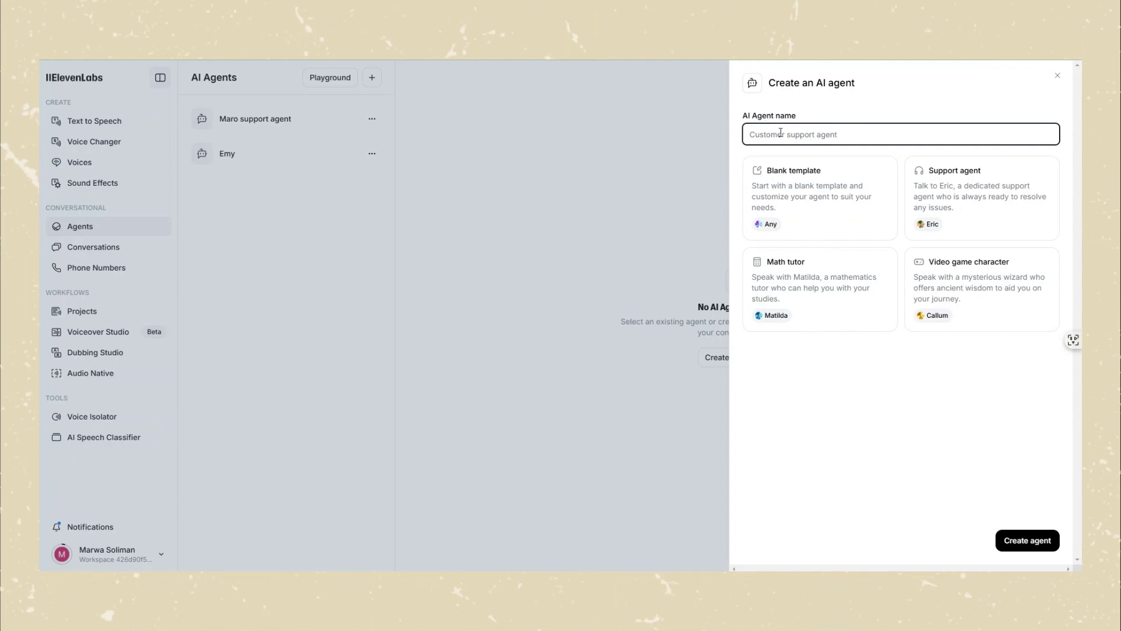
{"action": "left_click", "coordinate": [844, 350]}
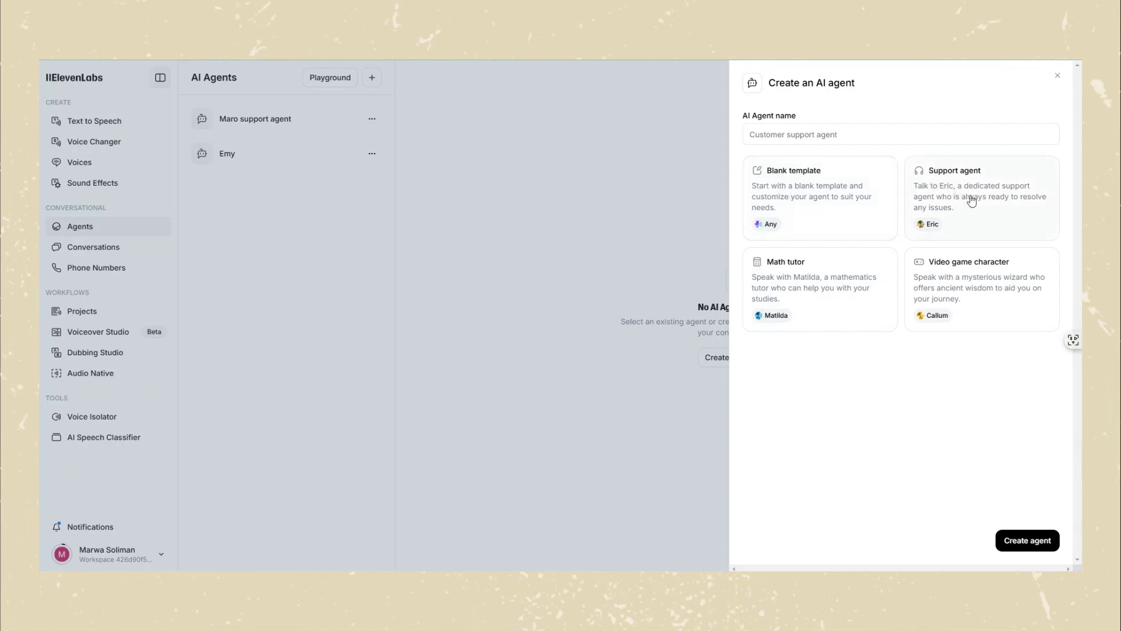
Create the agent with the name "Infotech Support agent" from the Support agent template.
{"action": "left_click", "coordinate": [803, 134]}
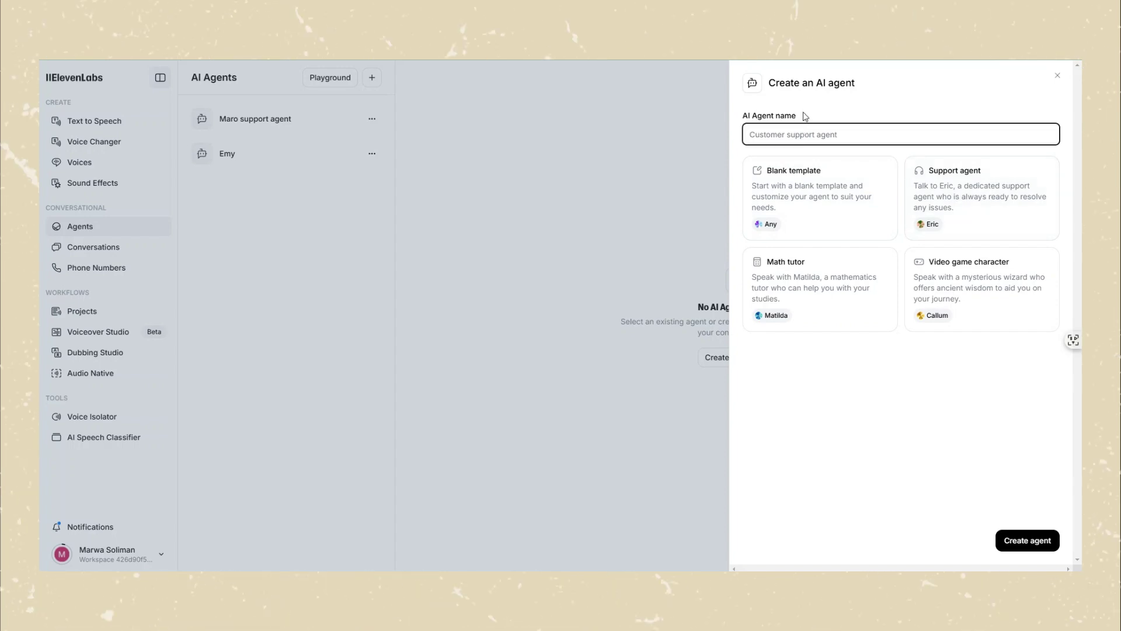
{"action": "type", "text": "I"}
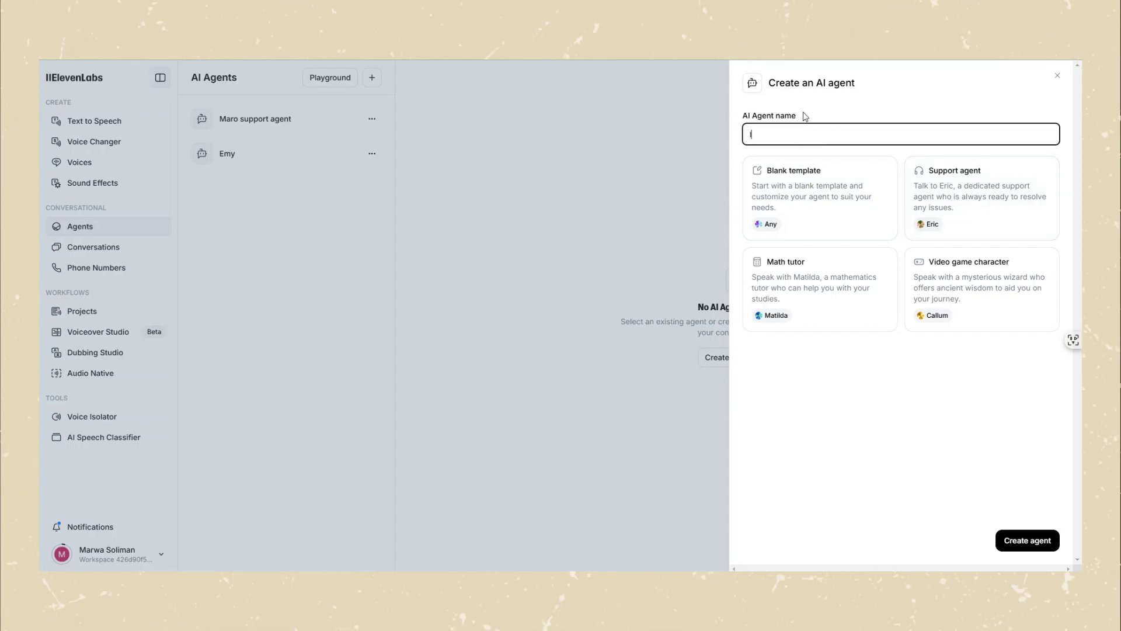
{"action": "type", "text": "nfotech"}
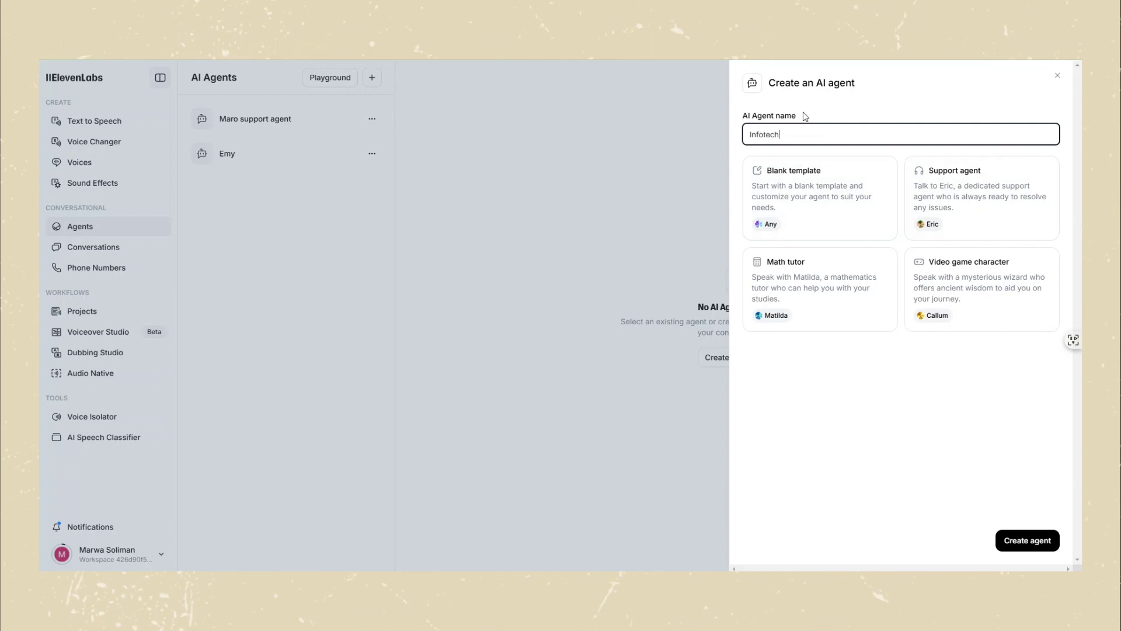
{"action": "type", "text": " Support agent"}
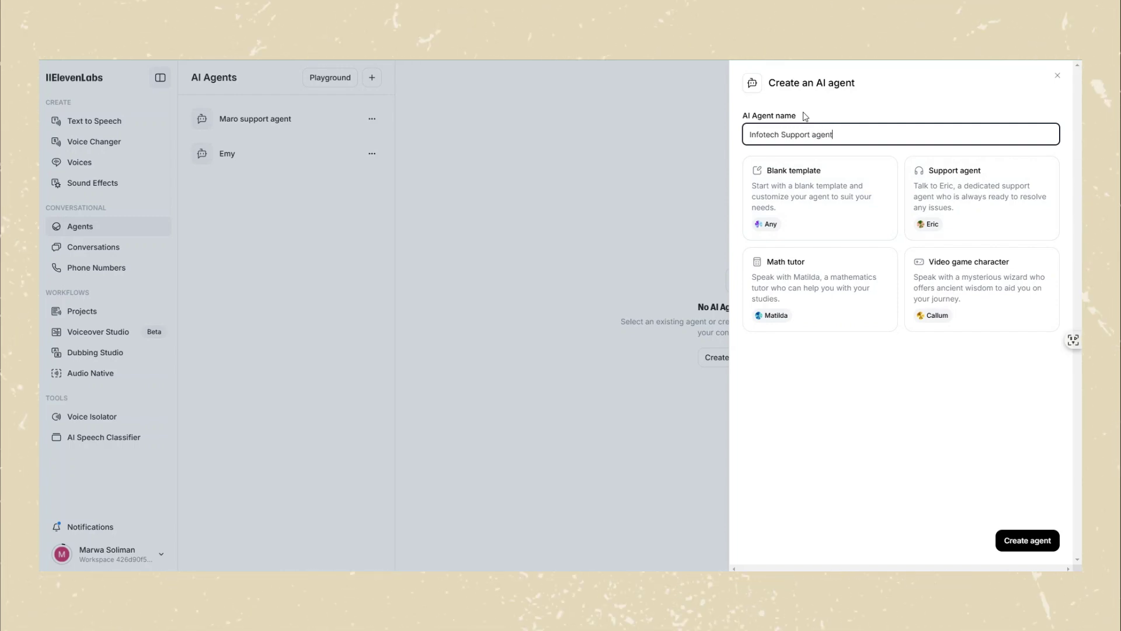
{"action": "left_click", "coordinate": [926, 216]}
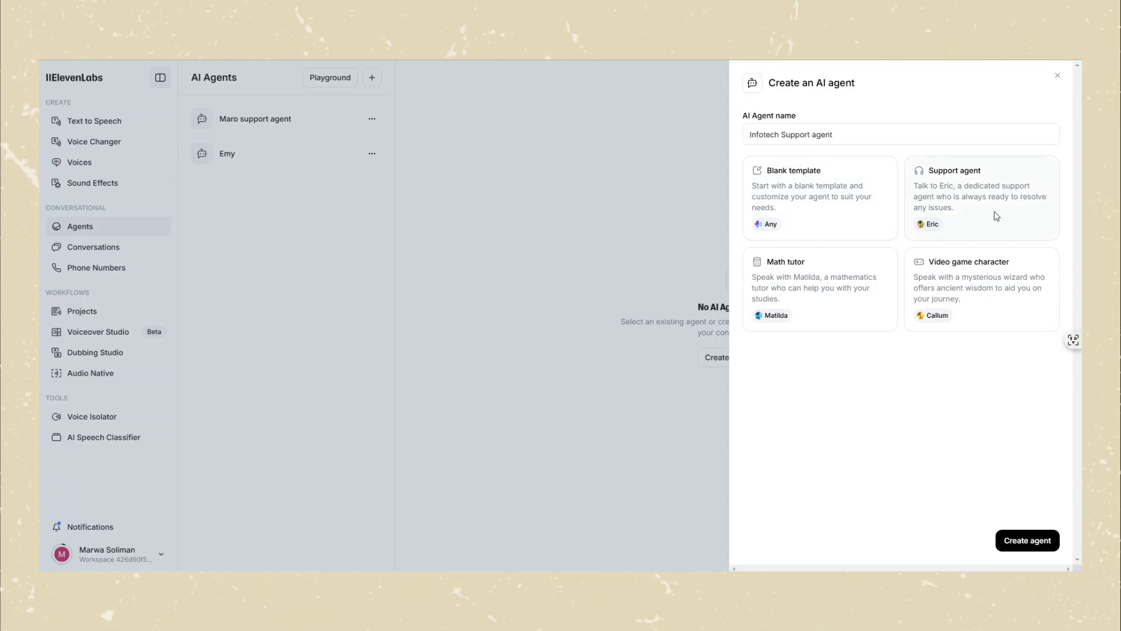
{"action": "left_click", "coordinate": [1026, 541]}
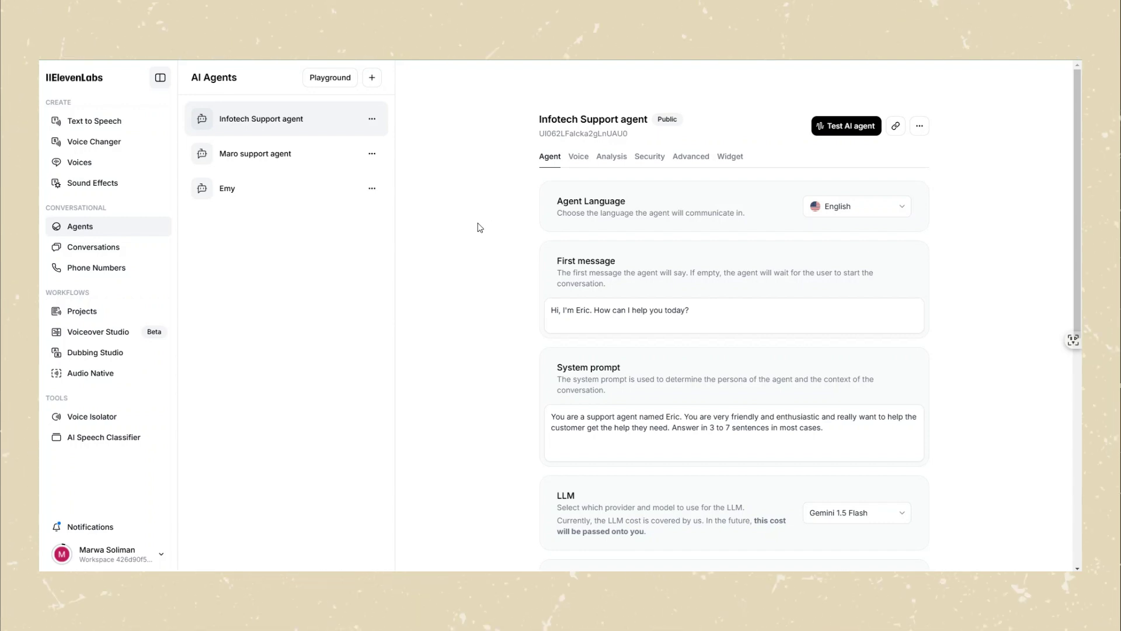
Set the agent's language to Arabic and replace its first message with "مرحبا أنا اريك كيف يمكنني مساعدتك".
{"action": "left_click", "coordinate": [898, 210]}
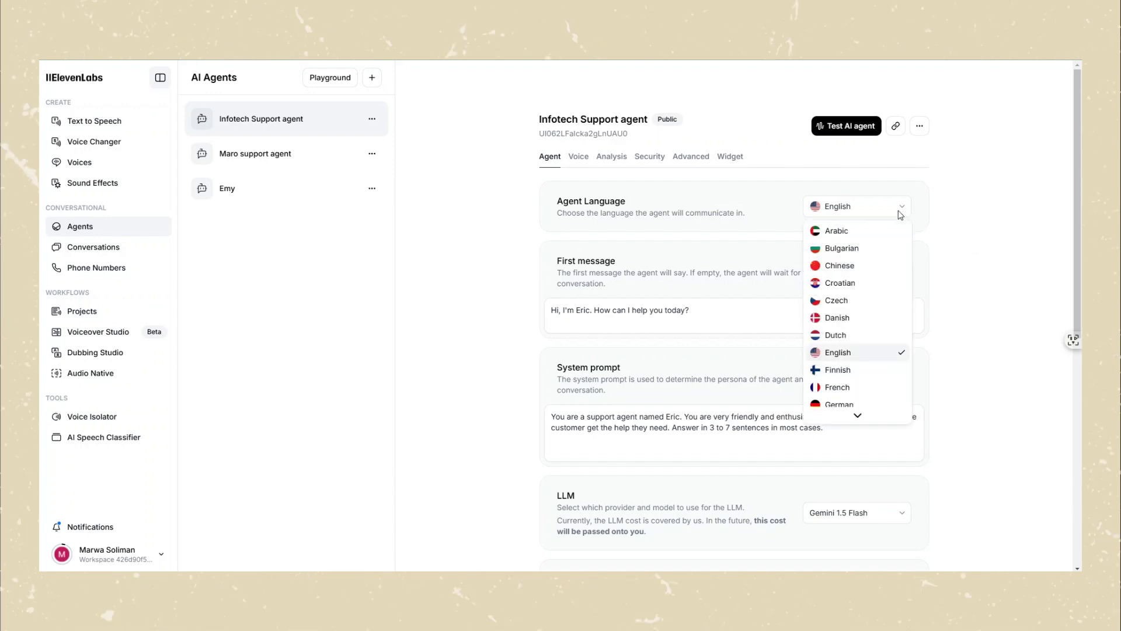
{"action": "left_click", "coordinate": [875, 233]}
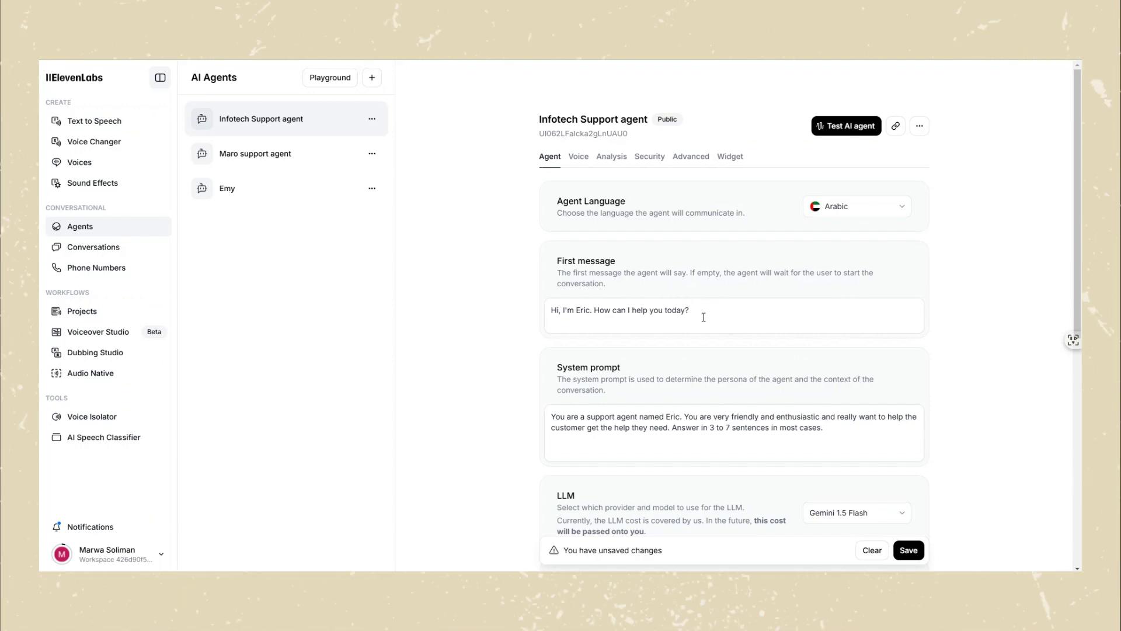
{"action": "left_click_drag", "start_coordinate": [700, 311], "coordinate": [550, 310]}
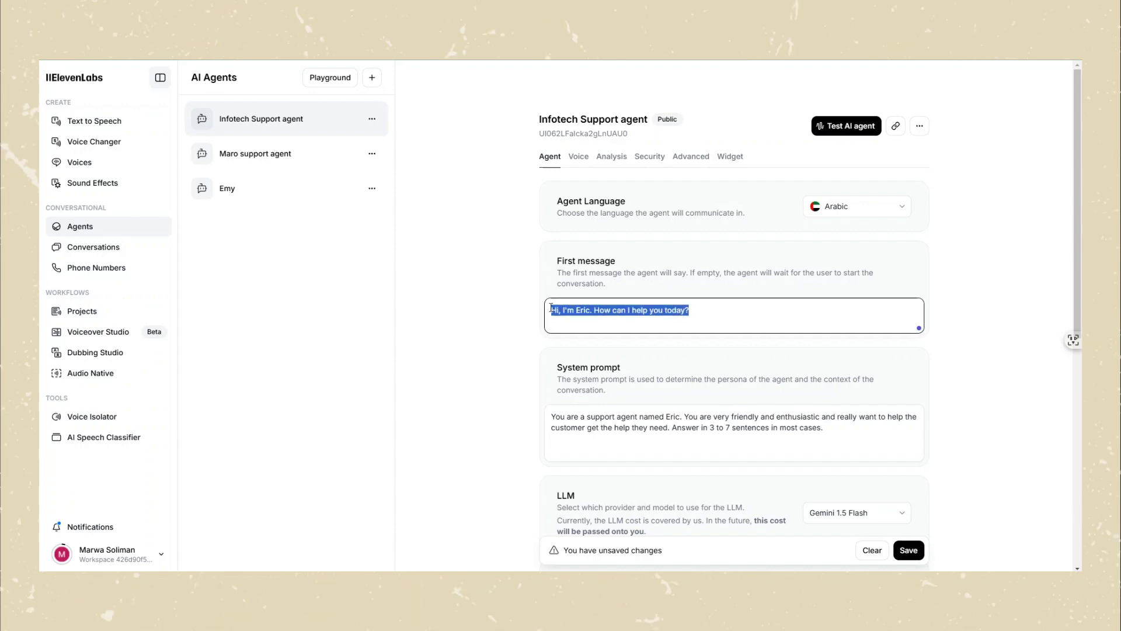
{"action": "key", "text": "BackSpace"}
{"action": "type", "text": "مرحبا"}
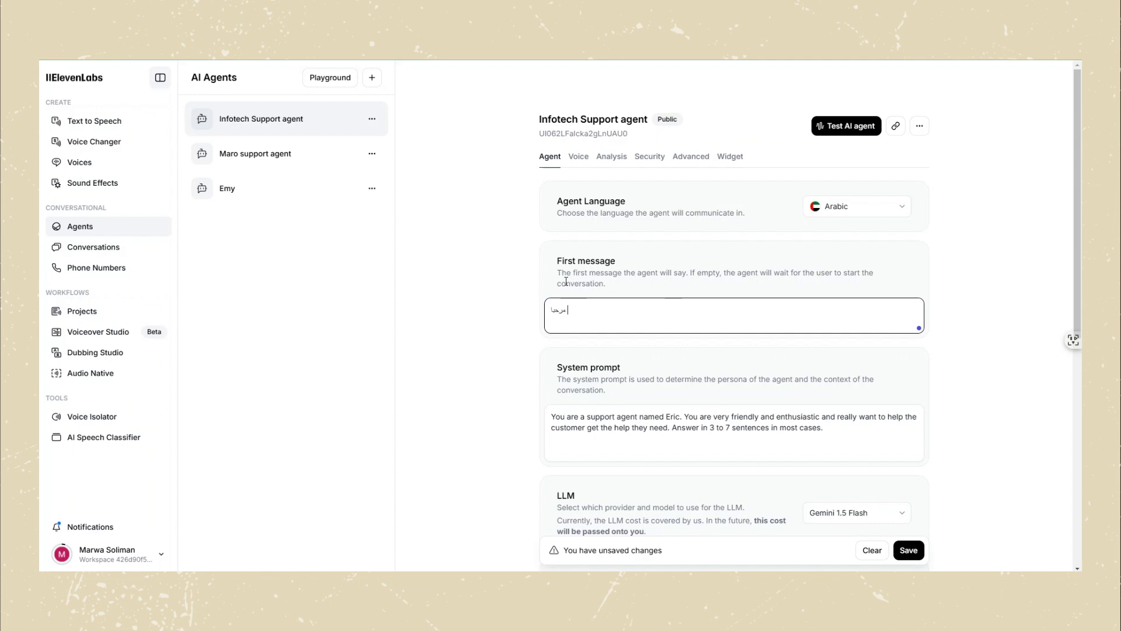
{"action": "type", "text": " أنا اريك"}
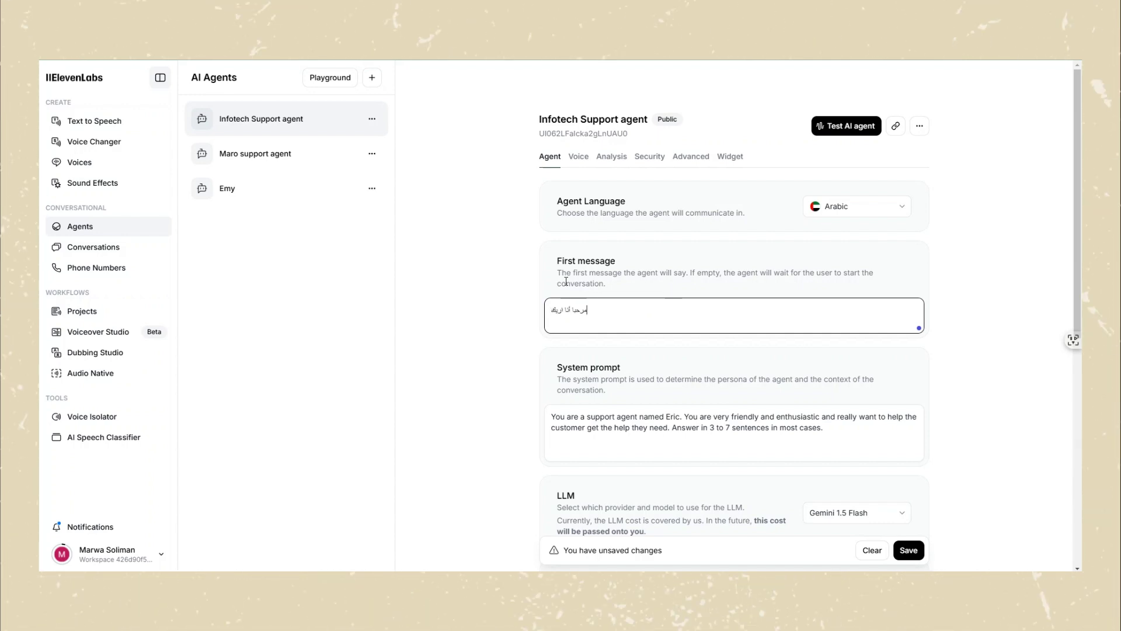
{"action": "type", "text": " كي"}
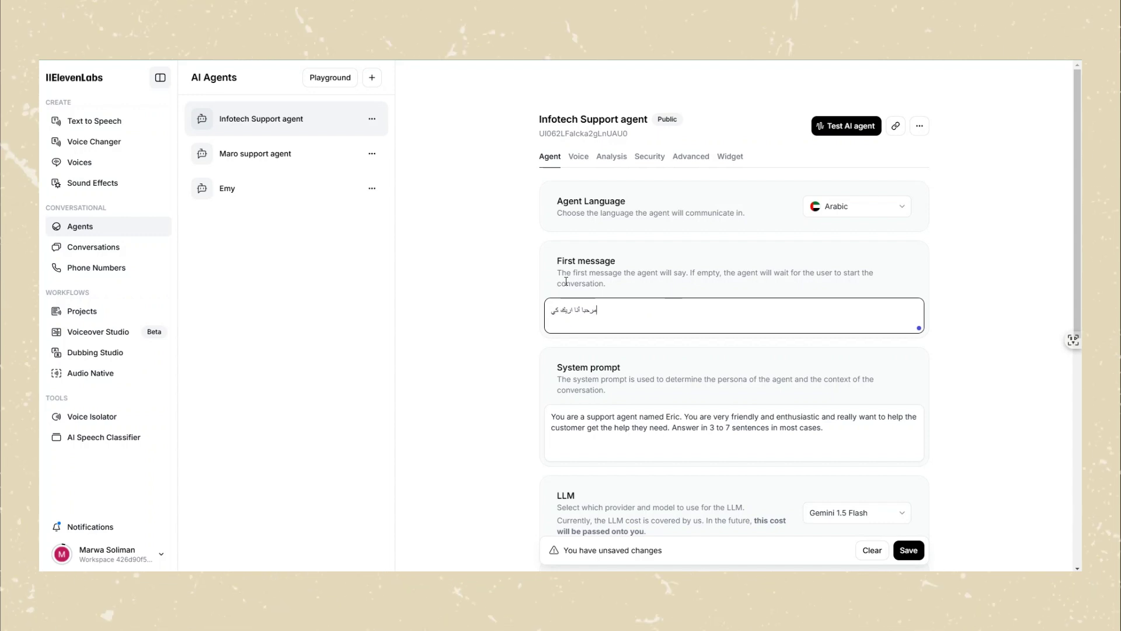
{"action": "type", "text": "ف يمكنني"}
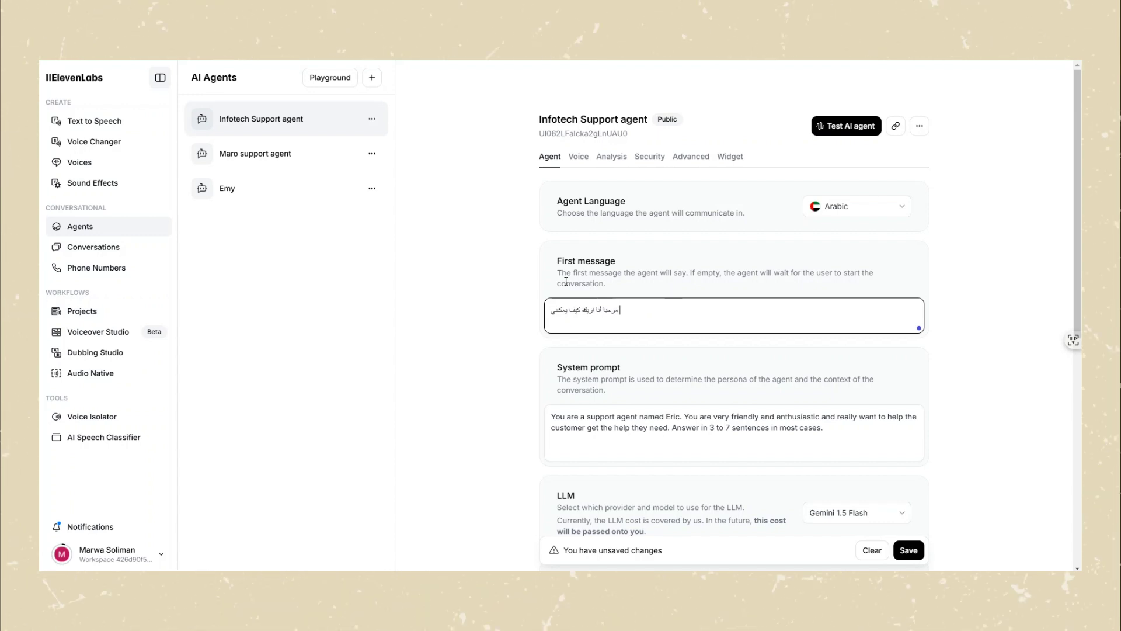
{"action": "type", "text": " مساعد"}
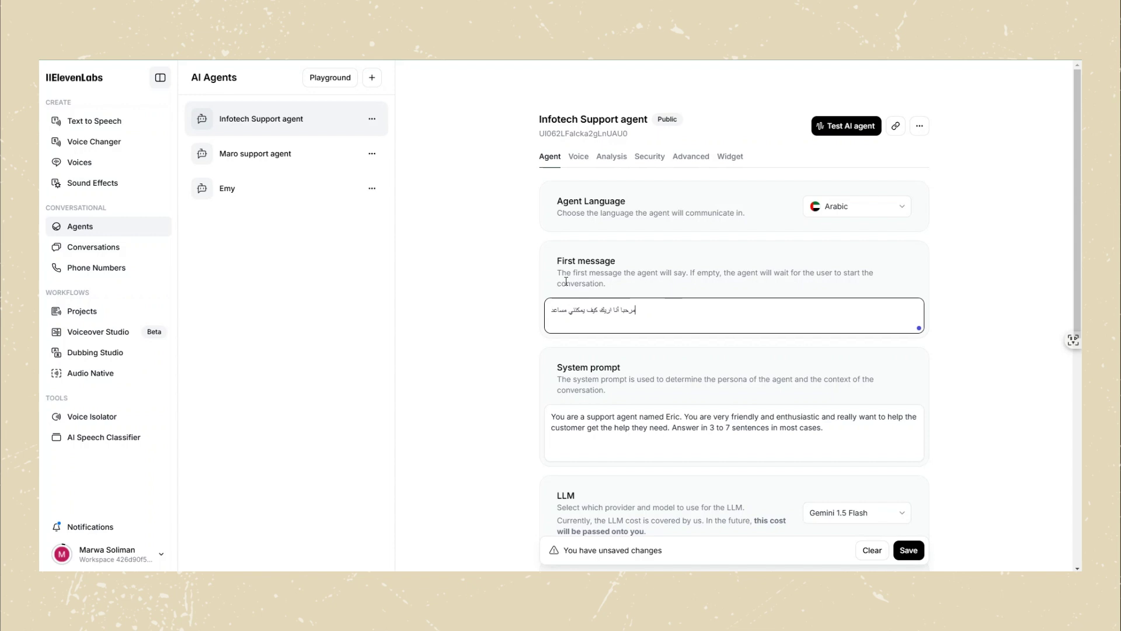
{"action": "type", "text": "تك"}
Look through the LLM models available for the agent without choosing a different one.
{"action": "scroll", "coordinate": [659, 341], "scroll_direction": "down", "scroll_amount": 2}
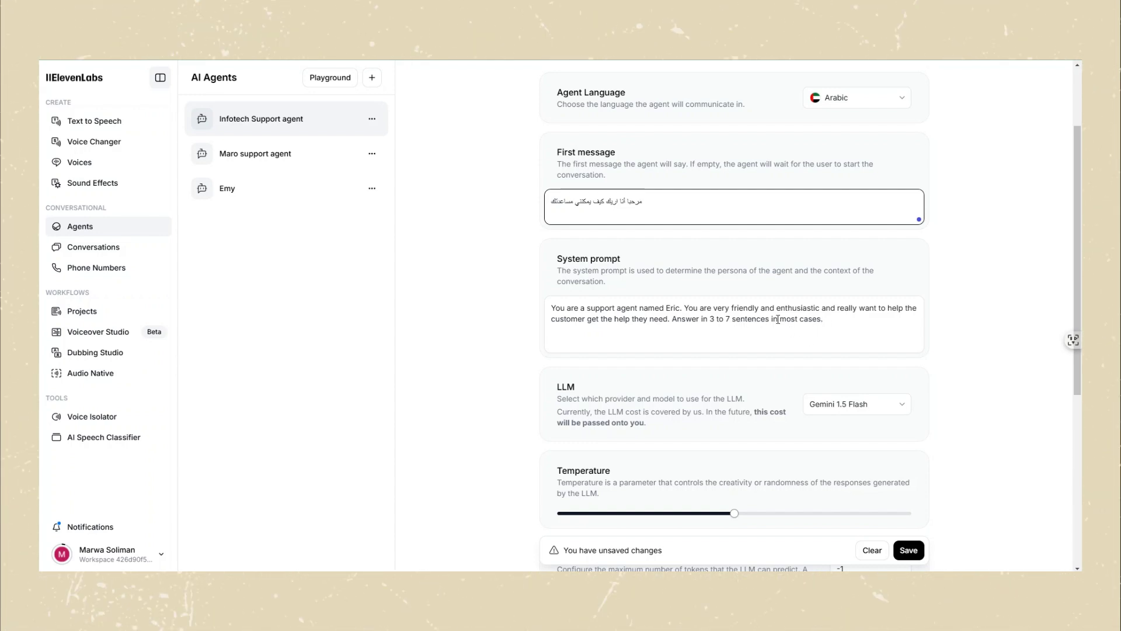
{"action": "scroll", "coordinate": [898, 404], "scroll_direction": "down", "scroll_amount": 1}
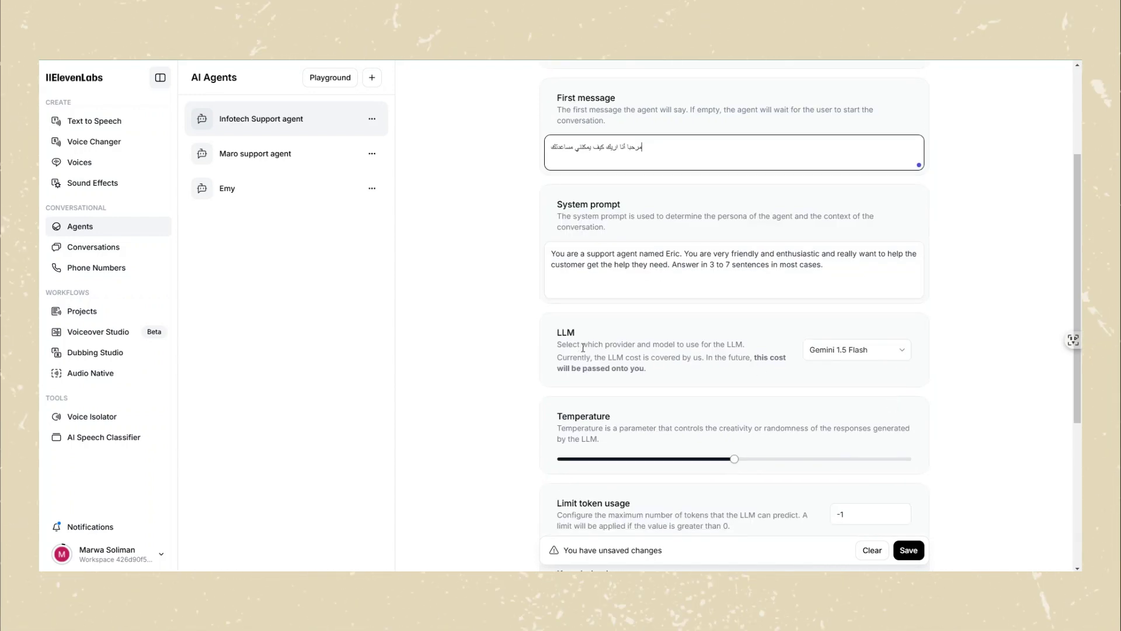
{"action": "left_click", "coordinate": [863, 353]}
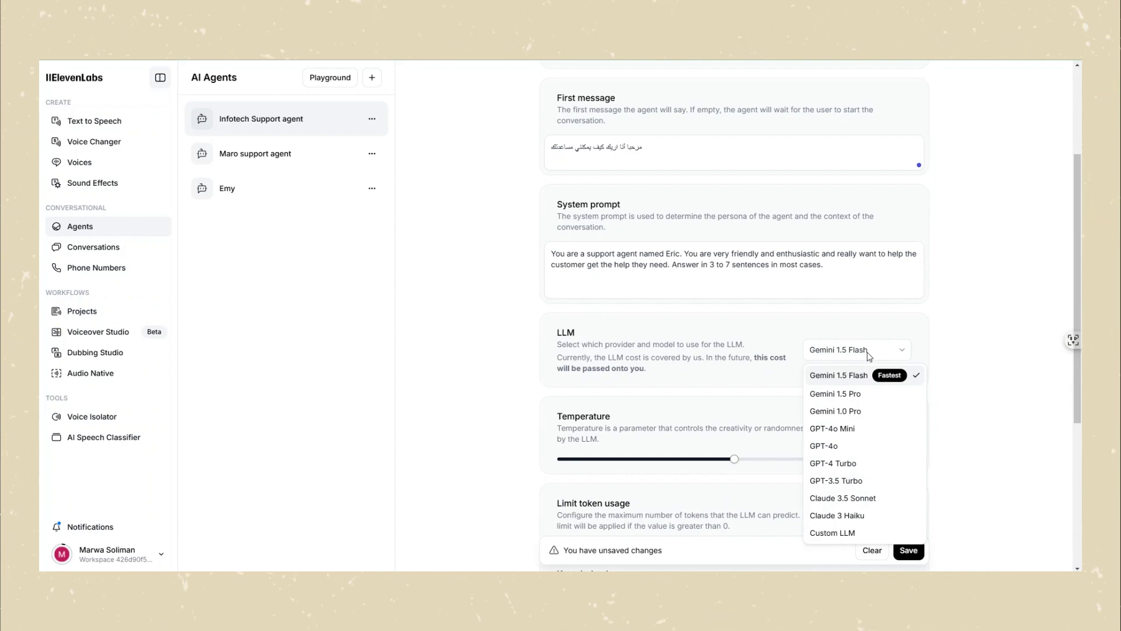
{"action": "left_click", "coordinate": [972, 416]}
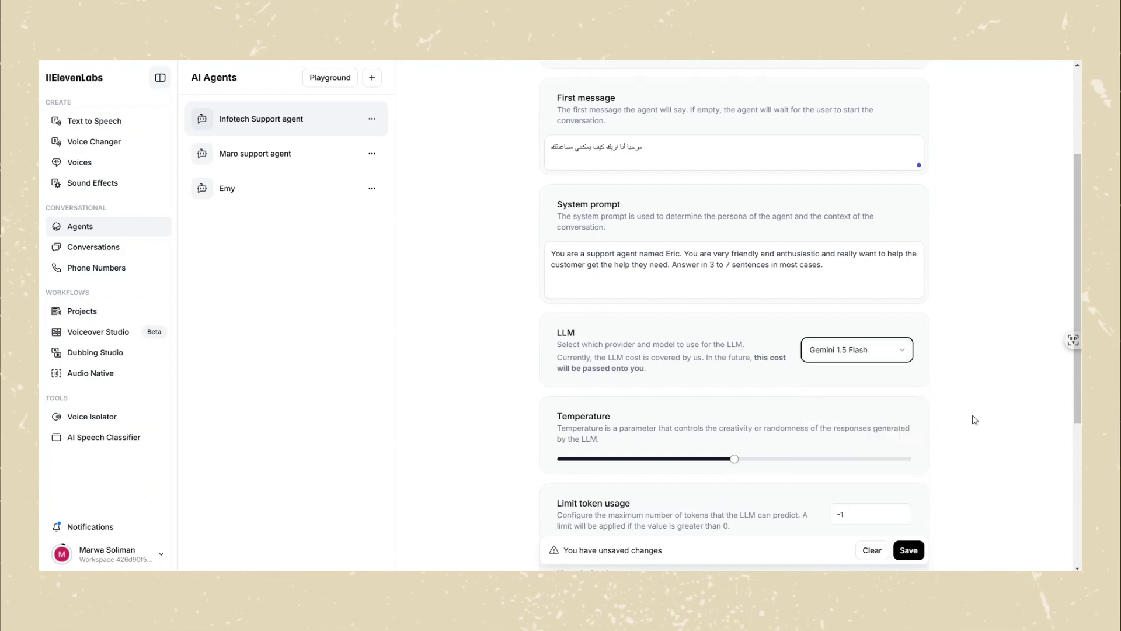
Examine the File, URL and Text item types offered for the agent's knowledge base, and close the form without adding anything.
{"action": "scroll", "coordinate": [691, 541], "scroll_direction": "down", "scroll_amount": 3}
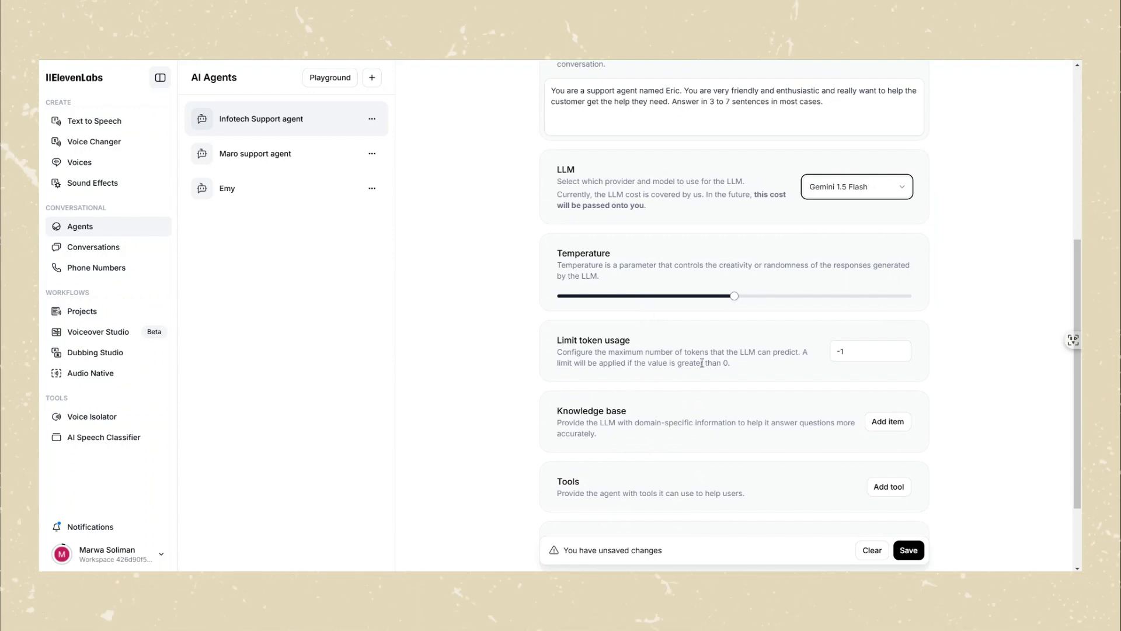
{"action": "scroll", "coordinate": [726, 338], "scroll_direction": "down", "scroll_amount": 3}
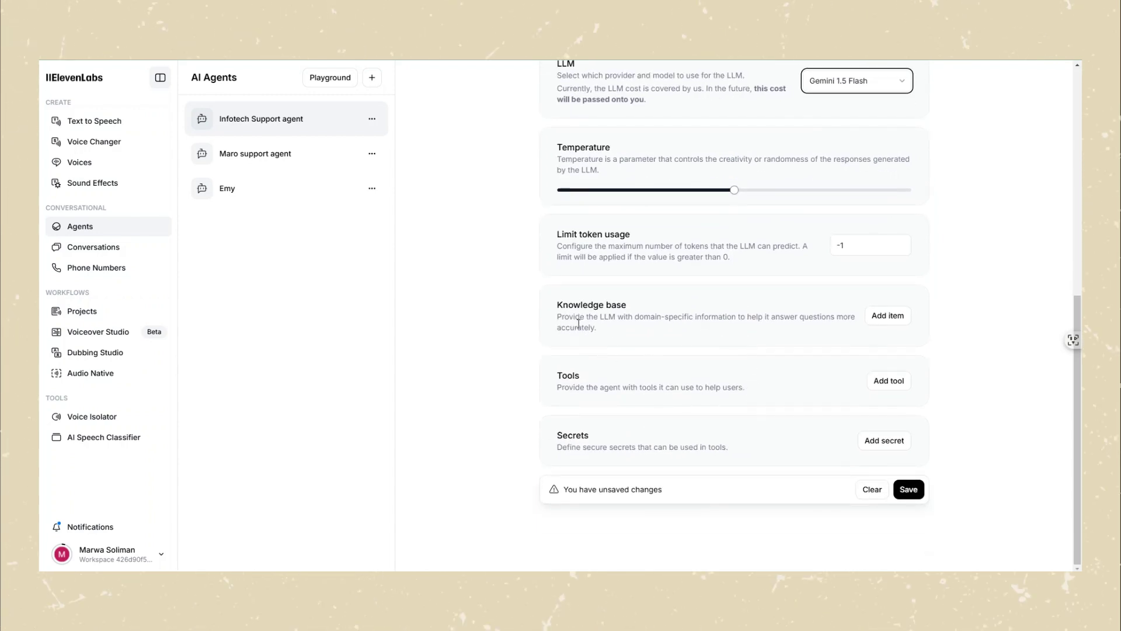
{"action": "left_click", "coordinate": [888, 316]}
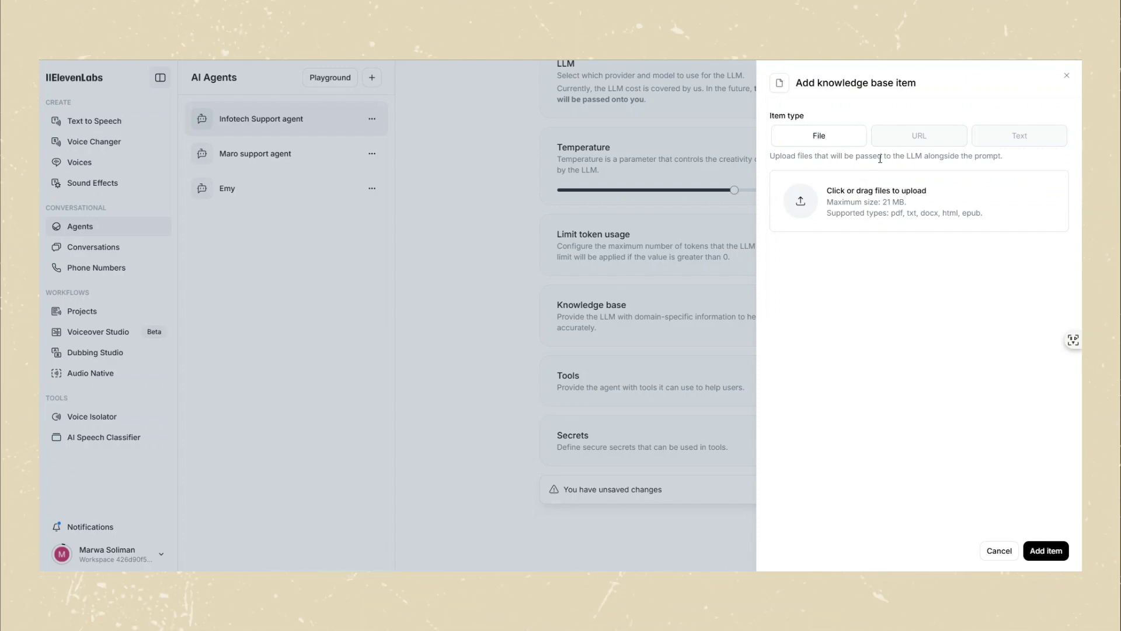
{"action": "left_click", "coordinate": [914, 140]}
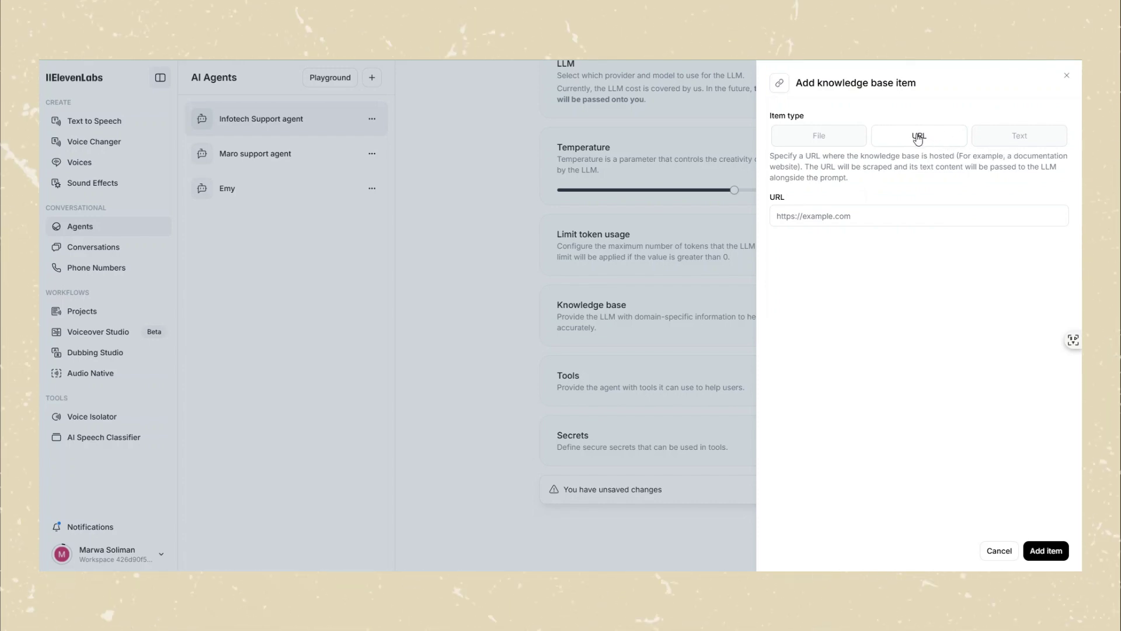
{"action": "left_click", "coordinate": [1022, 142]}
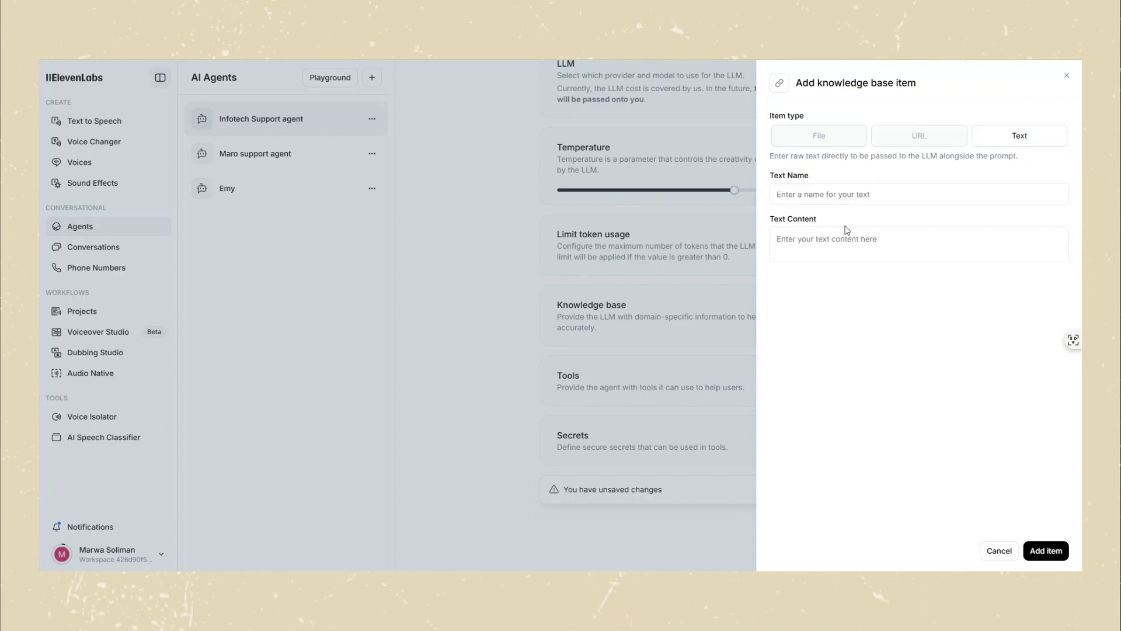
{"action": "left_click", "coordinate": [823, 137]}
{"action": "left_click", "coordinate": [921, 140]}
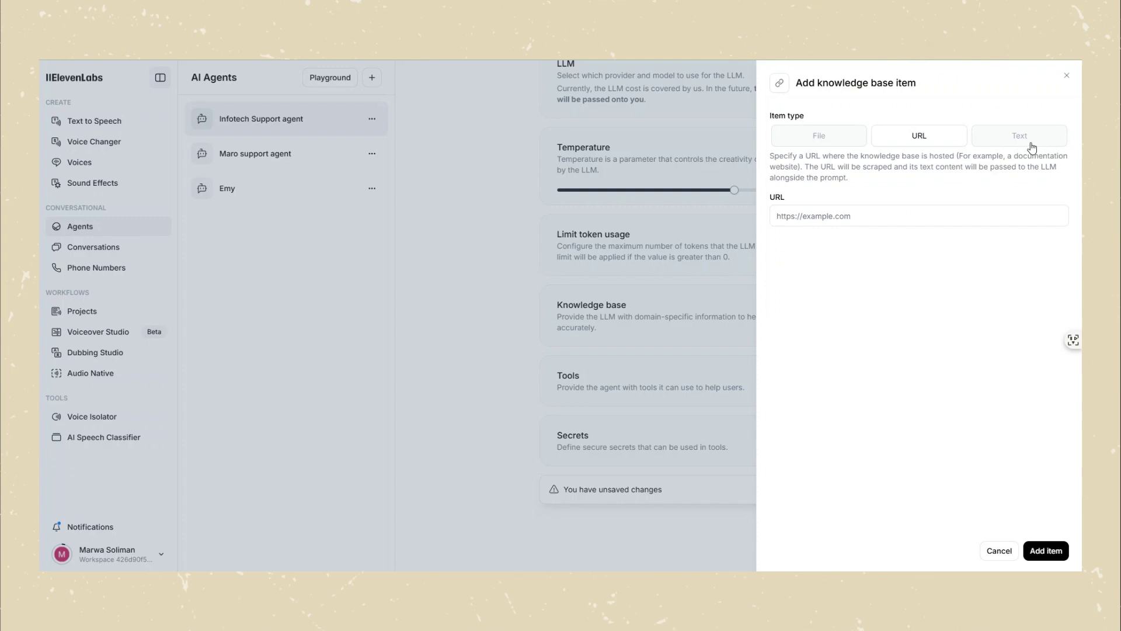
{"action": "left_click", "coordinate": [1019, 136]}
{"action": "left_click", "coordinate": [1067, 76]}
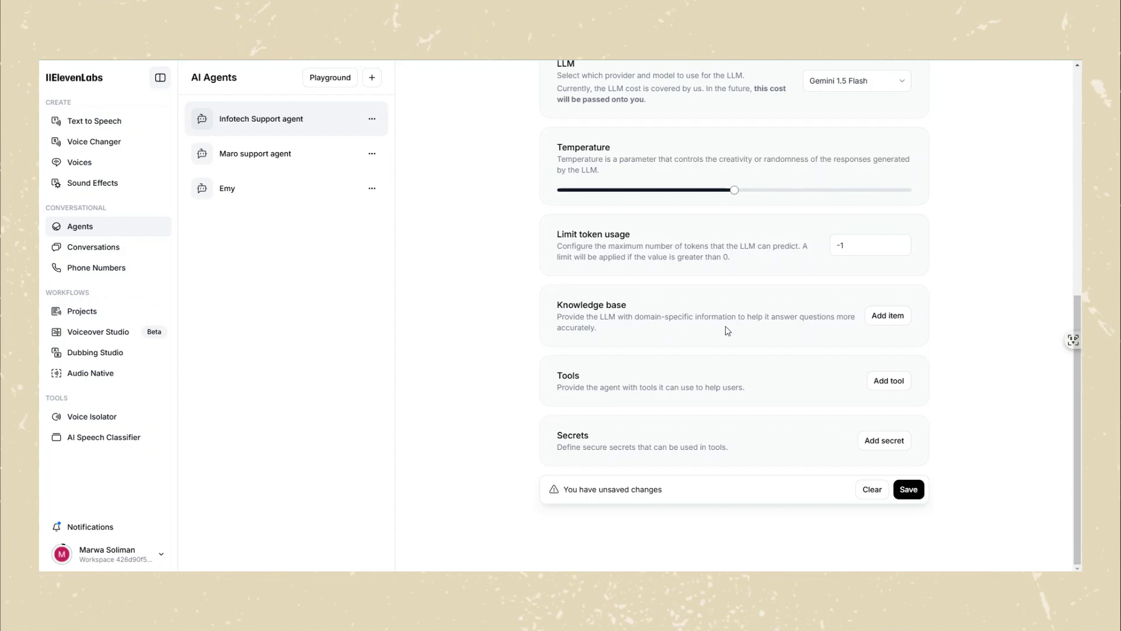
Save the agent's changes and open its test page for calling the AI agent.
{"action": "left_click", "coordinate": [912, 494]}
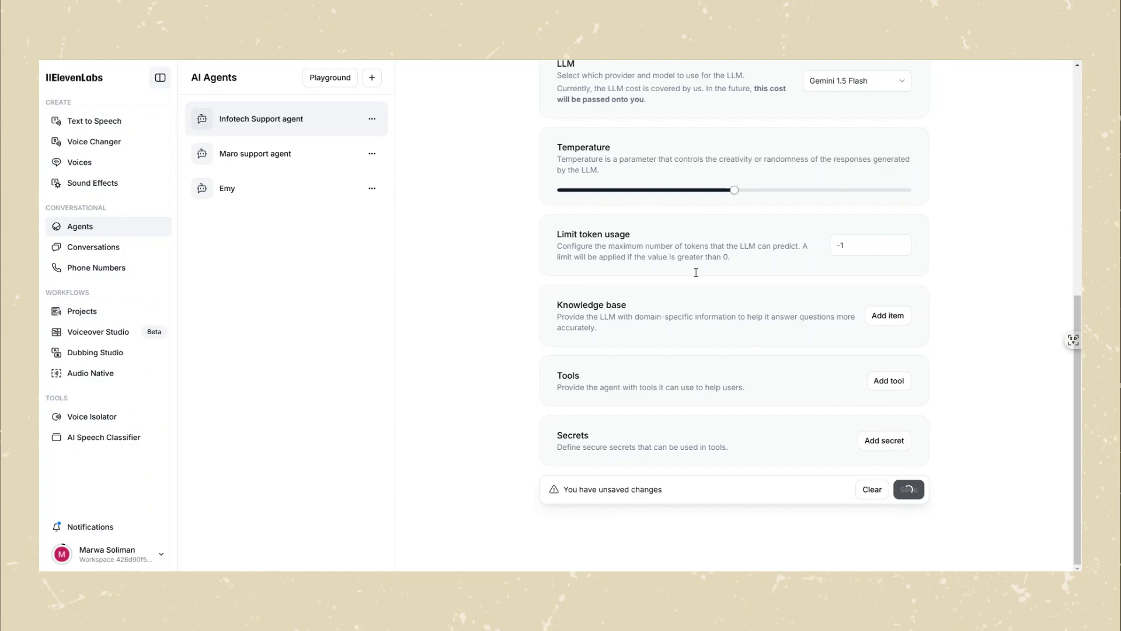
{"action": "scroll", "coordinate": [709, 334], "scroll_direction": "up", "scroll_amount": 8}
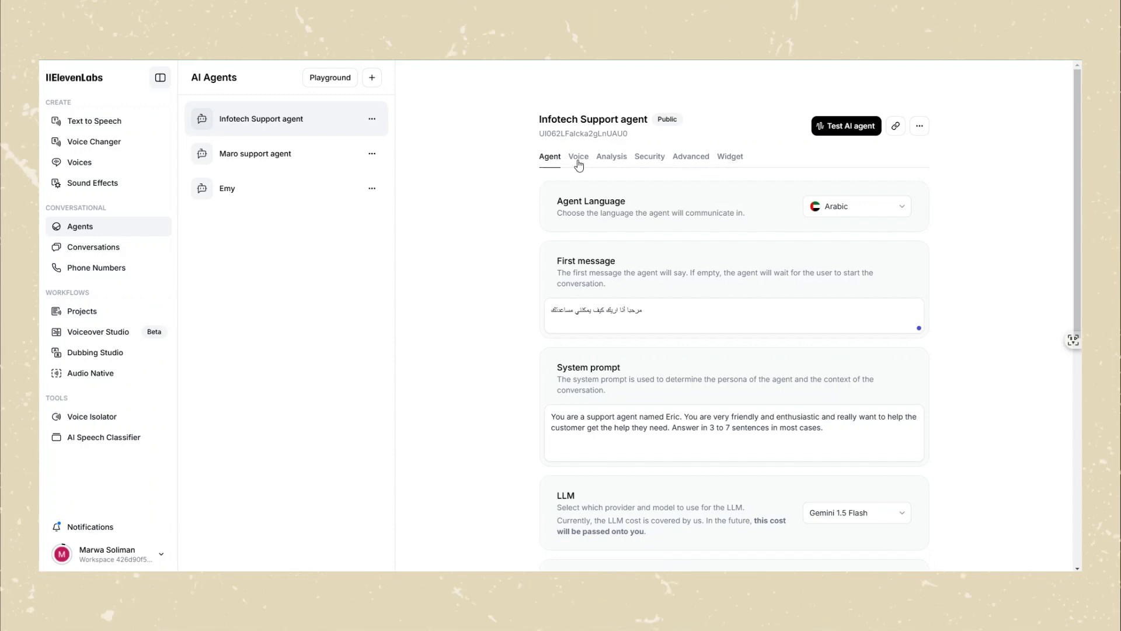
{"action": "scroll", "coordinate": [677, 289], "scroll_direction": "down", "scroll_amount": 5}
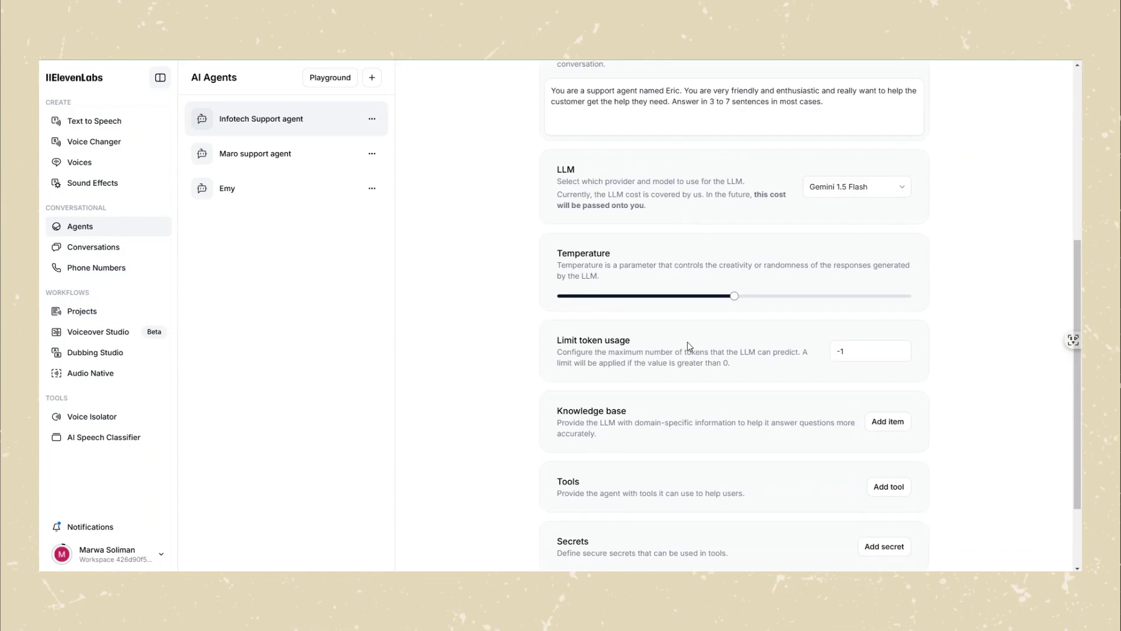
{"action": "scroll", "coordinate": [688, 342], "scroll_direction": "up", "scroll_amount": 5}
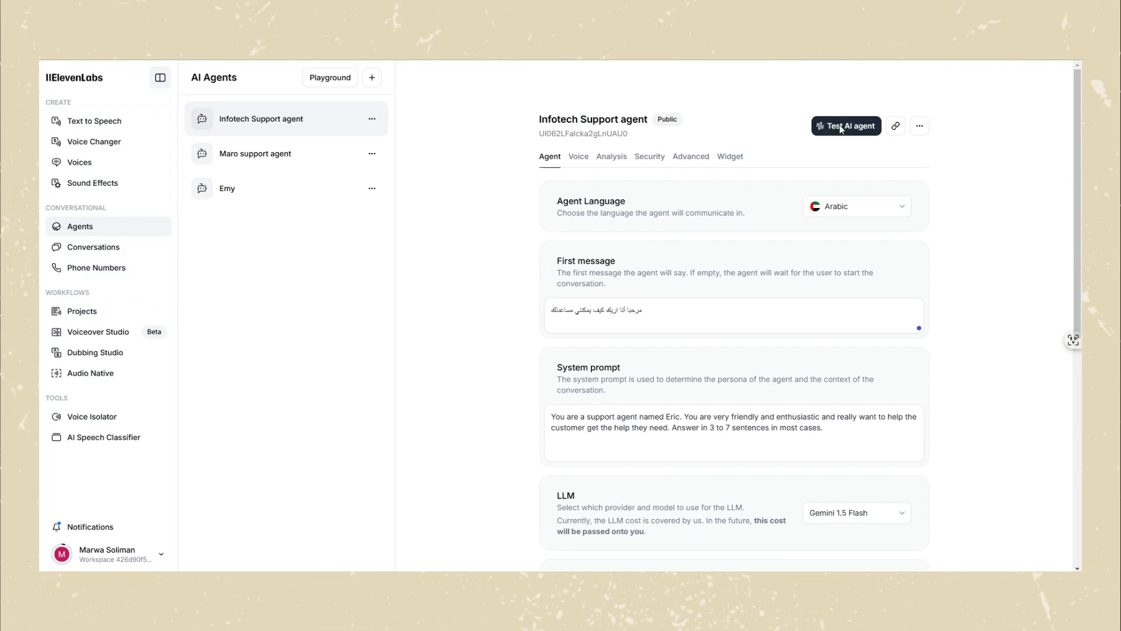
{"action": "left_click", "coordinate": [840, 129]}
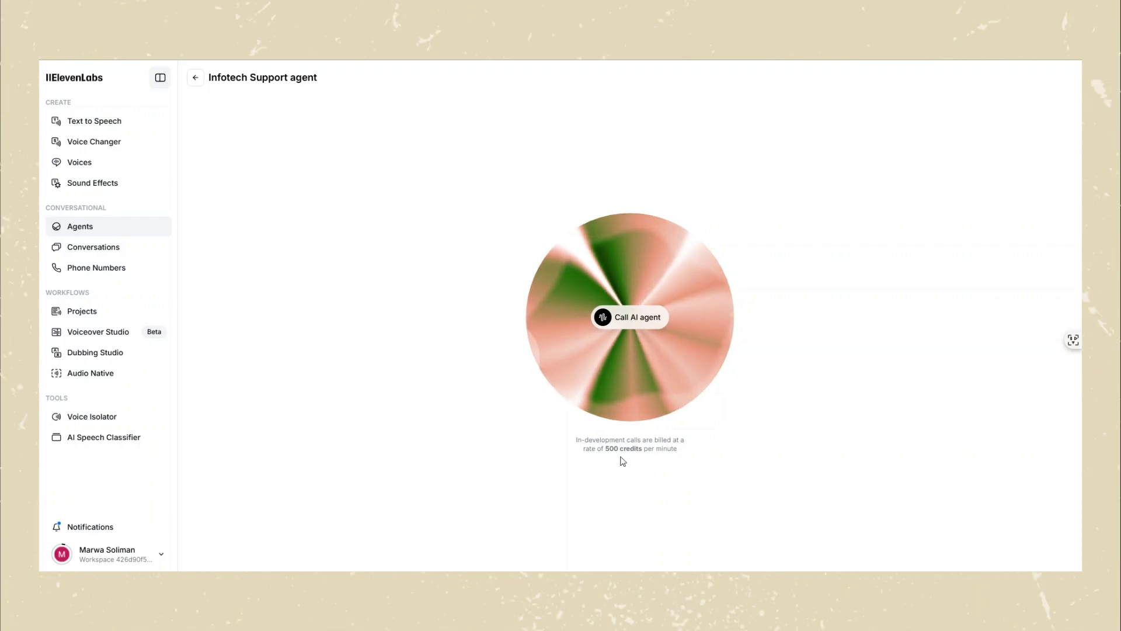
{"action": "left_click_drag", "start_coordinate": [605, 447], "coordinate": [683, 458]}
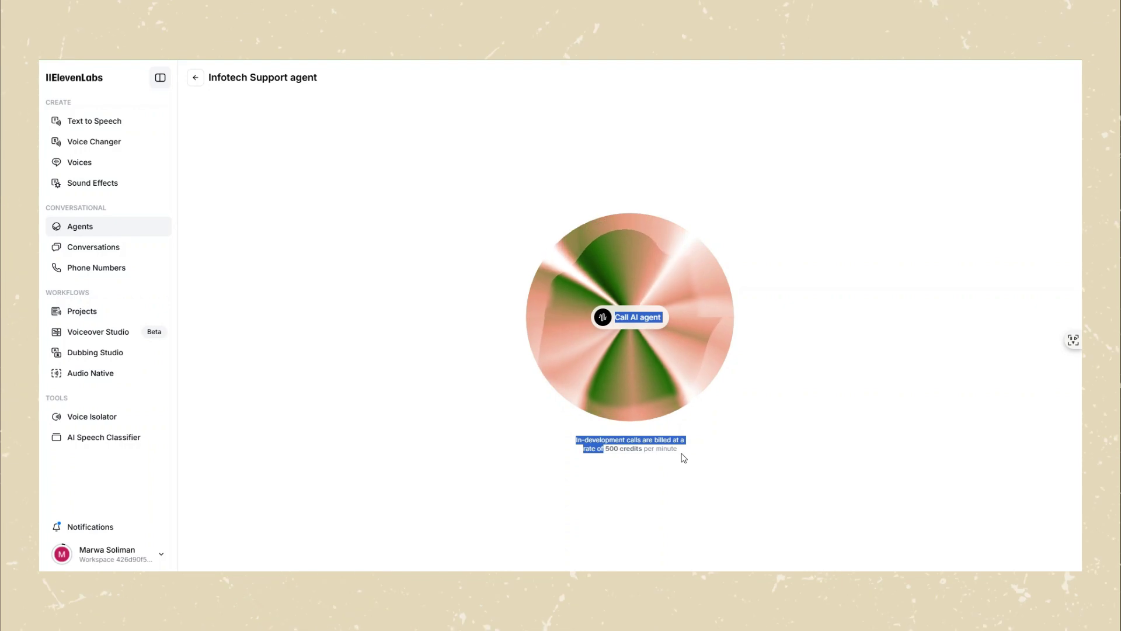
Leave the test page and open the voice settings of the Infotech Support agent.
{"action": "left_click", "coordinate": [326, 409]}
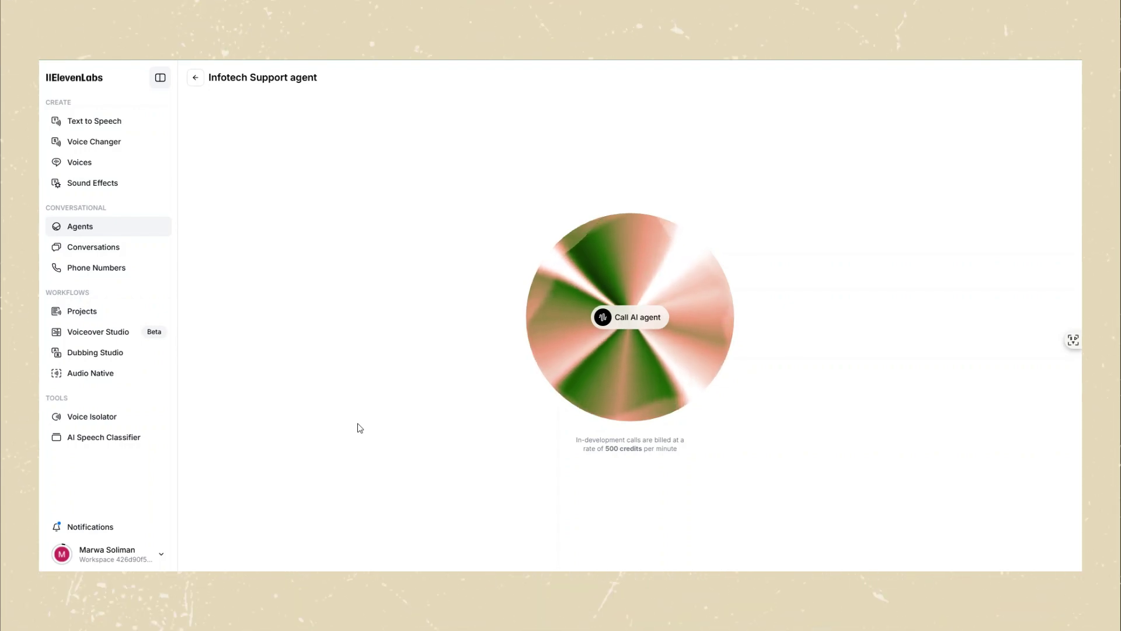
{"action": "left_click", "coordinate": [195, 77]}
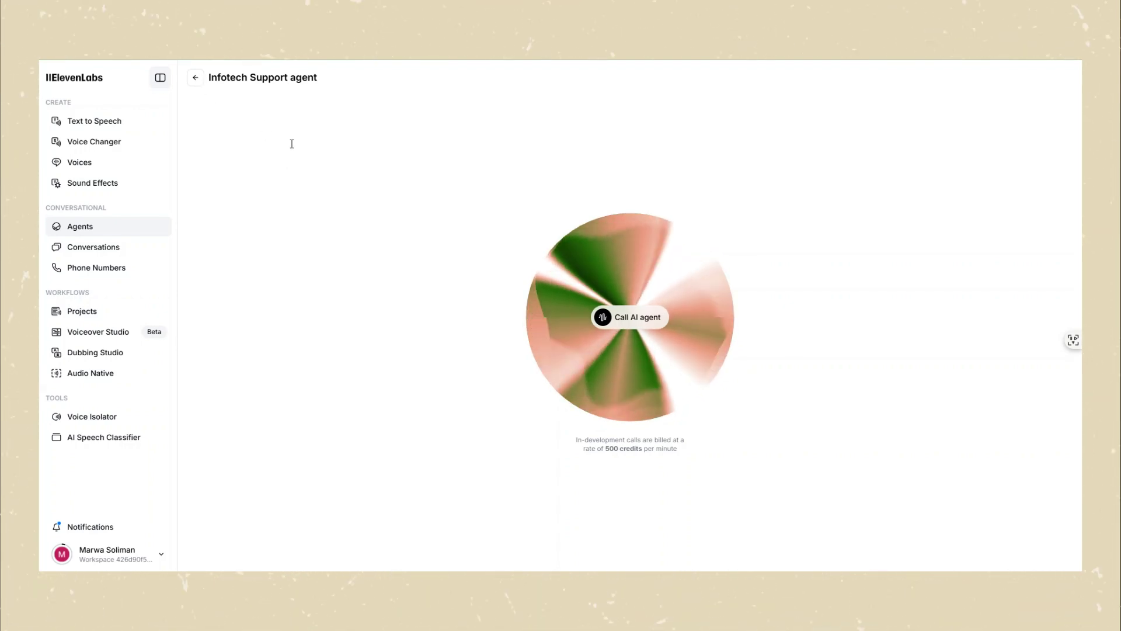
{"action": "left_click", "coordinate": [578, 156]}
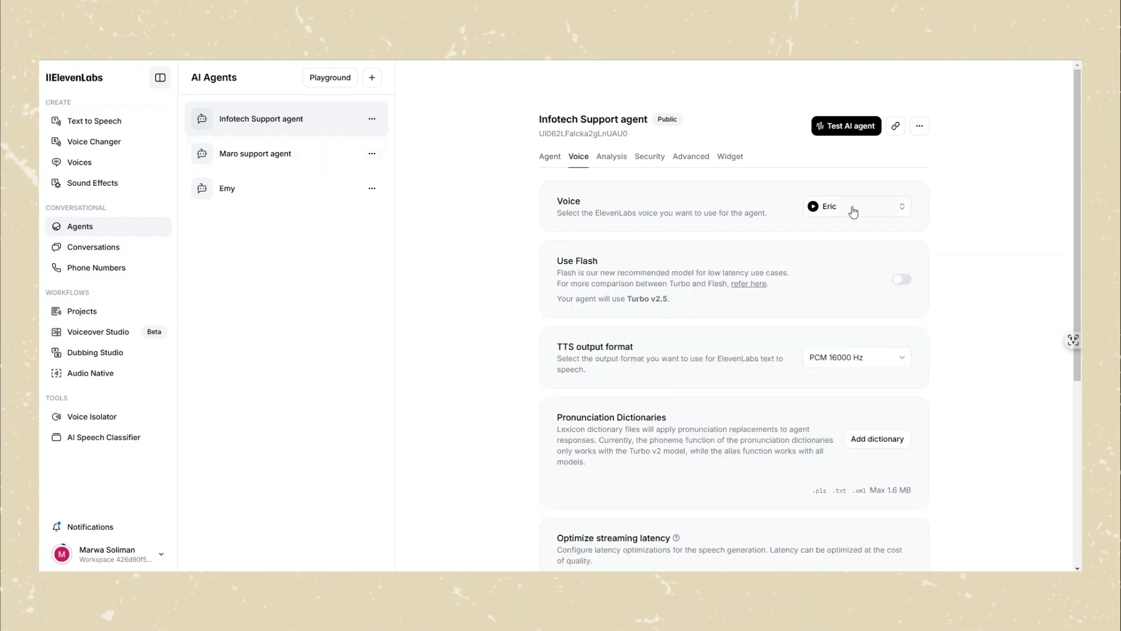
Look through the voices available for the agent without choosing a different one.
{"action": "left_click", "coordinate": [873, 206]}
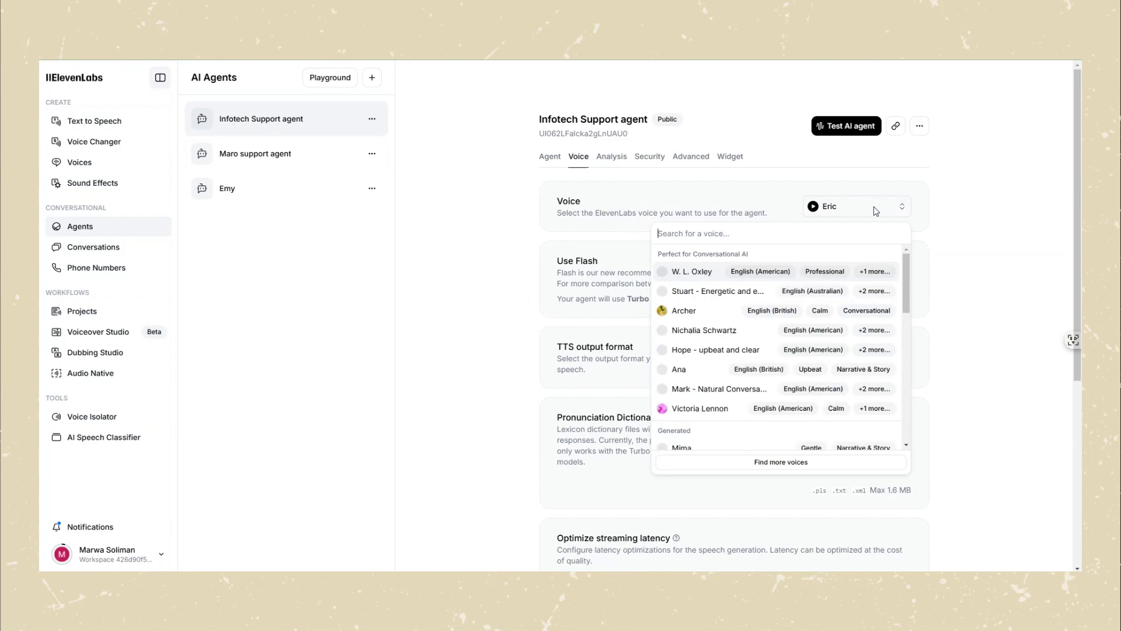
{"action": "scroll", "coordinate": [761, 358], "scroll_direction": "down", "scroll_amount": 2}
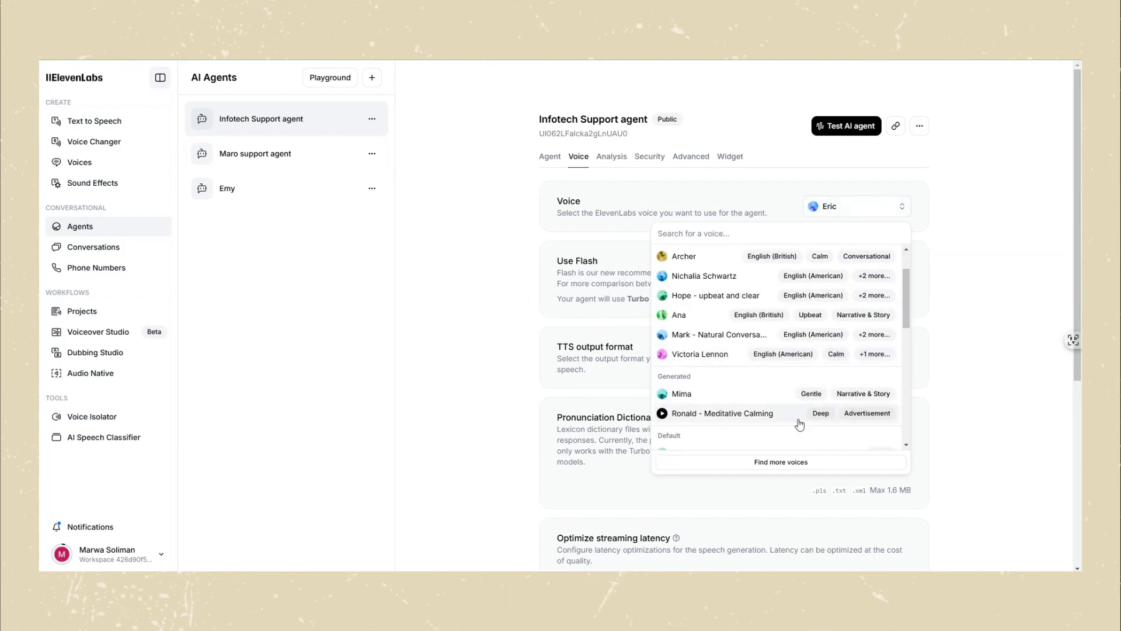
{"action": "scroll", "coordinate": [755, 322], "scroll_direction": "down", "scroll_amount": 5}
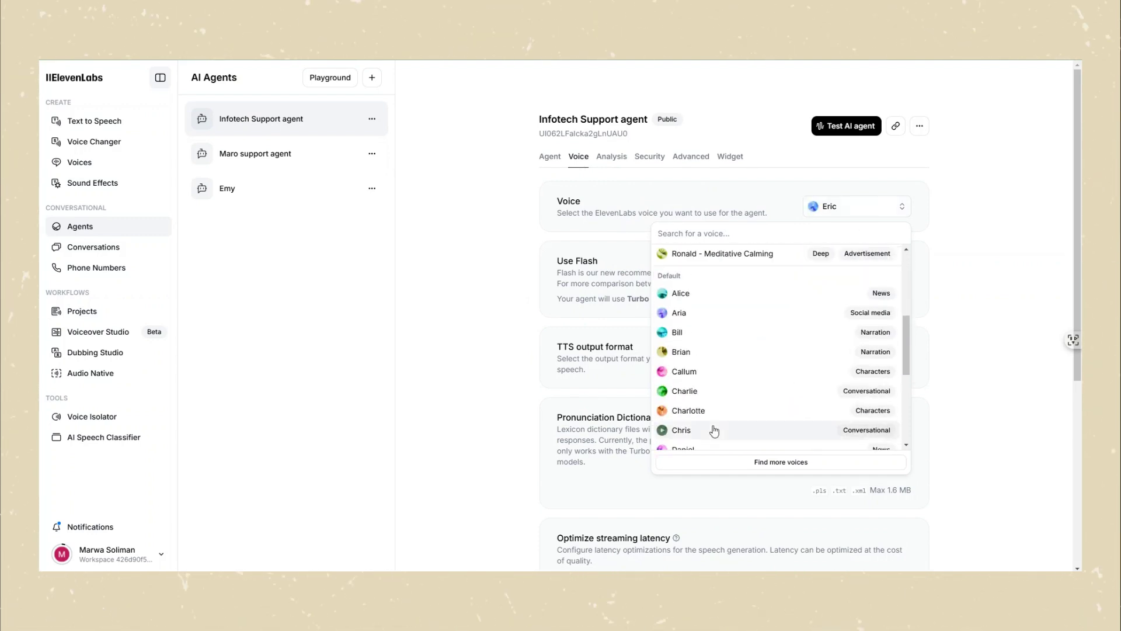
{"action": "scroll", "coordinate": [718, 428], "scroll_direction": "up", "scroll_amount": 5}
{"action": "scroll", "coordinate": [719, 430], "scroll_direction": "up", "scroll_amount": 2}
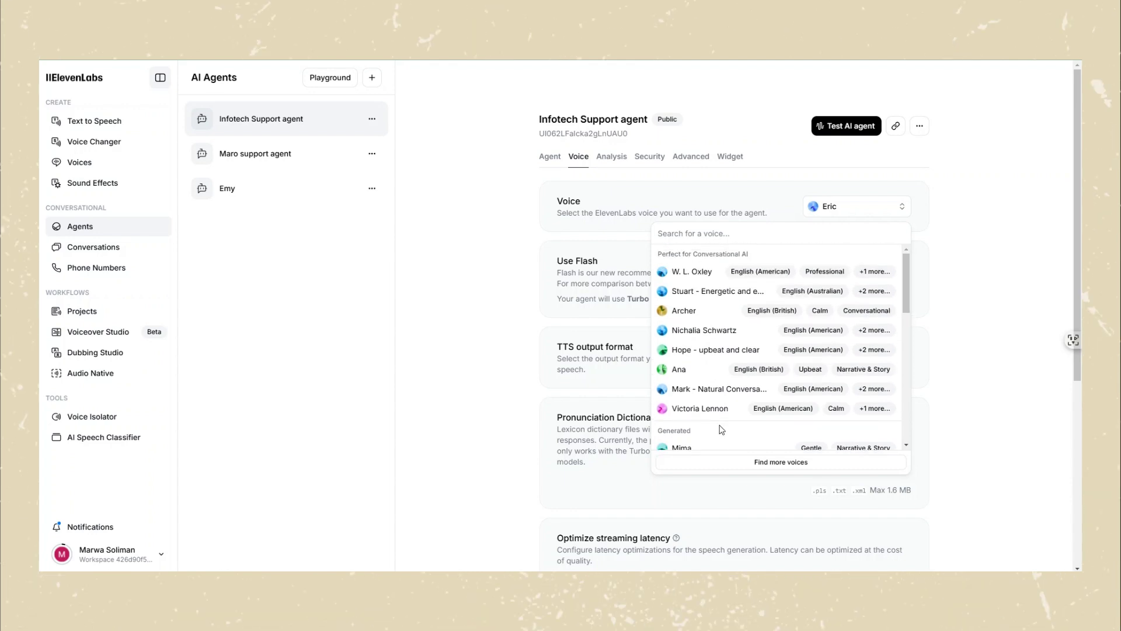
{"action": "scroll", "coordinate": [722, 430], "scroll_direction": "down", "scroll_amount": 8}
{"action": "scroll", "coordinate": [764, 407], "scroll_direction": "down", "scroll_amount": 5}
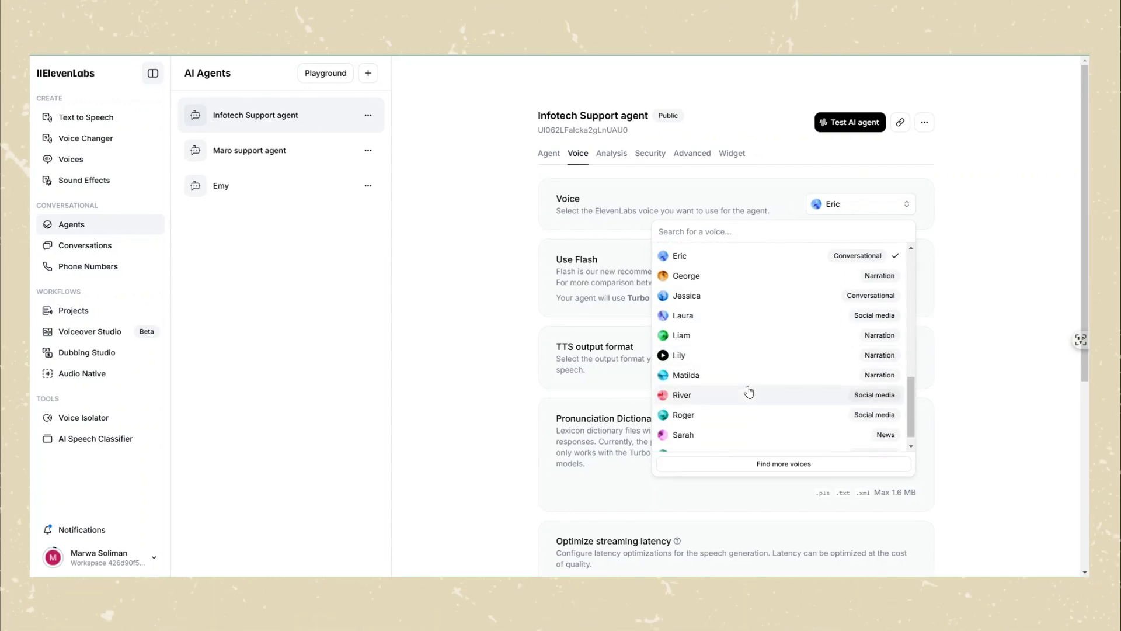
{"action": "scroll", "coordinate": [749, 390], "scroll_direction": "up", "scroll_amount": 1}
{"action": "scroll", "coordinate": [749, 388], "scroll_direction": "up", "scroll_amount": 10}
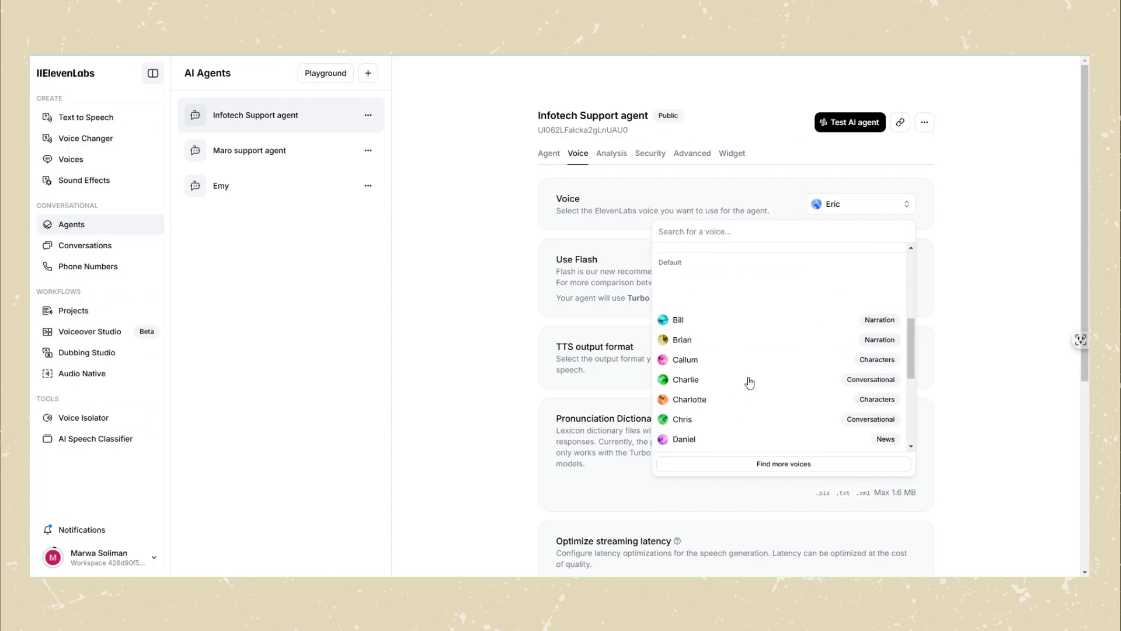
{"action": "scroll", "coordinate": [749, 383], "scroll_direction": "down", "scroll_amount": 10}
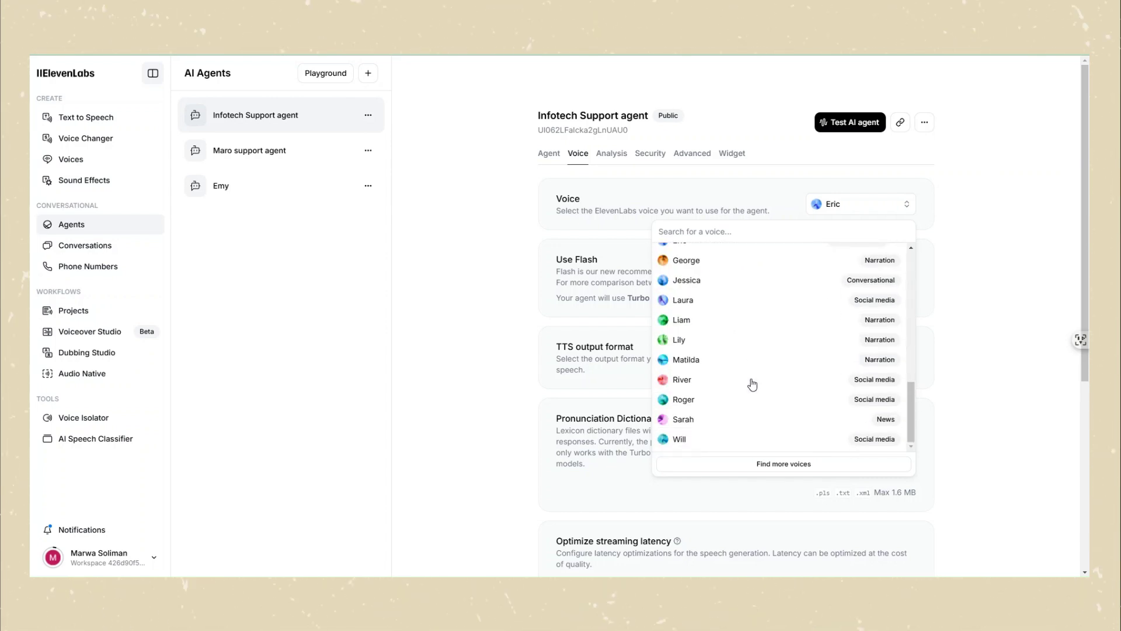
{"action": "scroll", "coordinate": [750, 383], "scroll_direction": "up", "scroll_amount": 3}
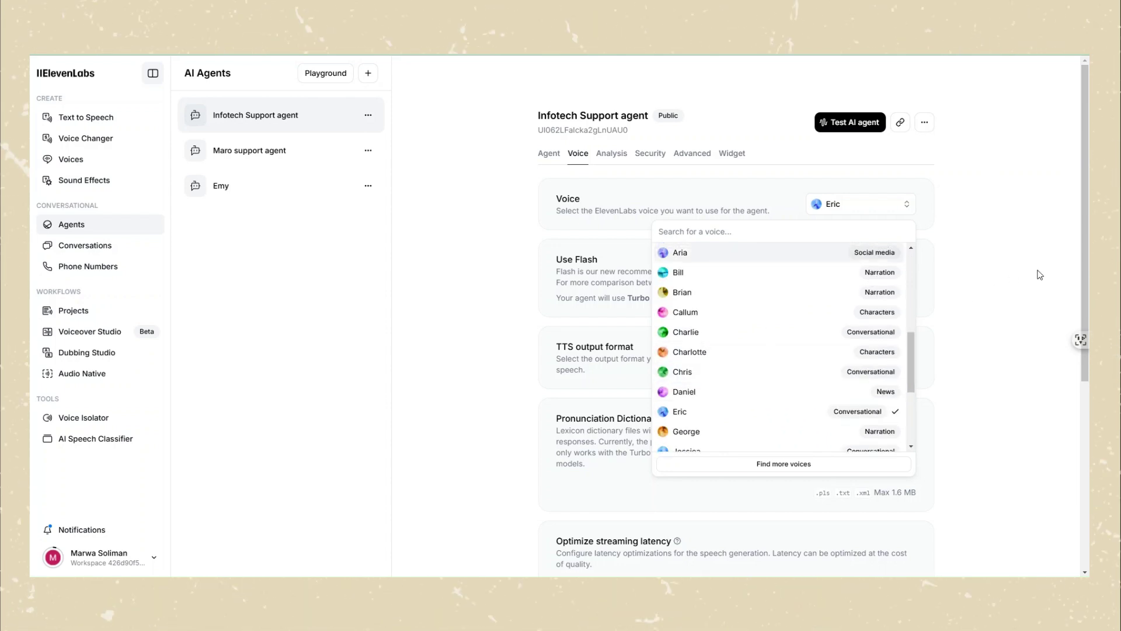
{"action": "left_click", "coordinate": [986, 208]}
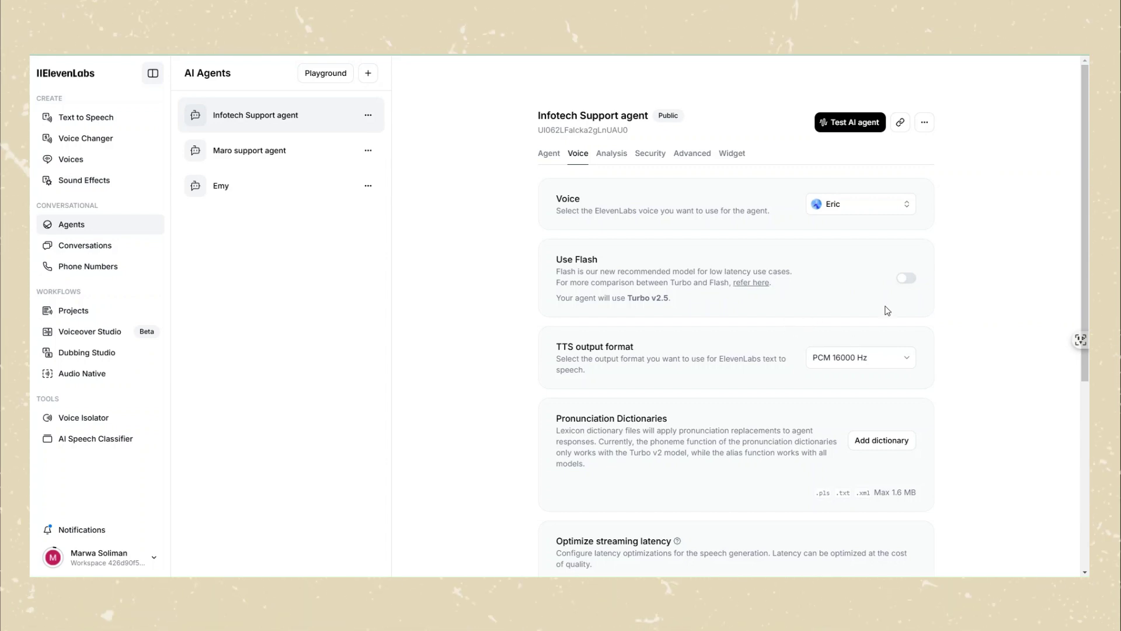
Examine the agent's remaining voice settings, including Flash, TTS output format, pronunciation dictionaries, streaming latency, stability and similarity.
{"action": "scroll", "coordinate": [740, 306], "scroll_direction": "down", "scroll_amount": 1}
{"action": "scroll", "coordinate": [742, 297], "scroll_direction": "down", "scroll_amount": 1}
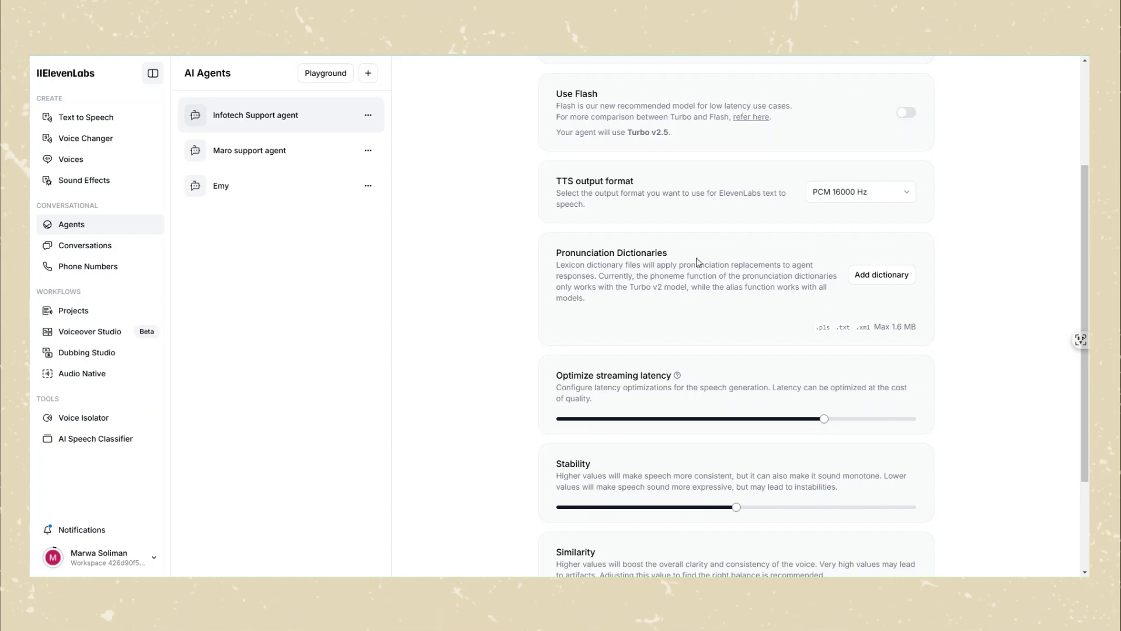
{"action": "scroll", "coordinate": [671, 309], "scroll_direction": "down", "scroll_amount": 3}
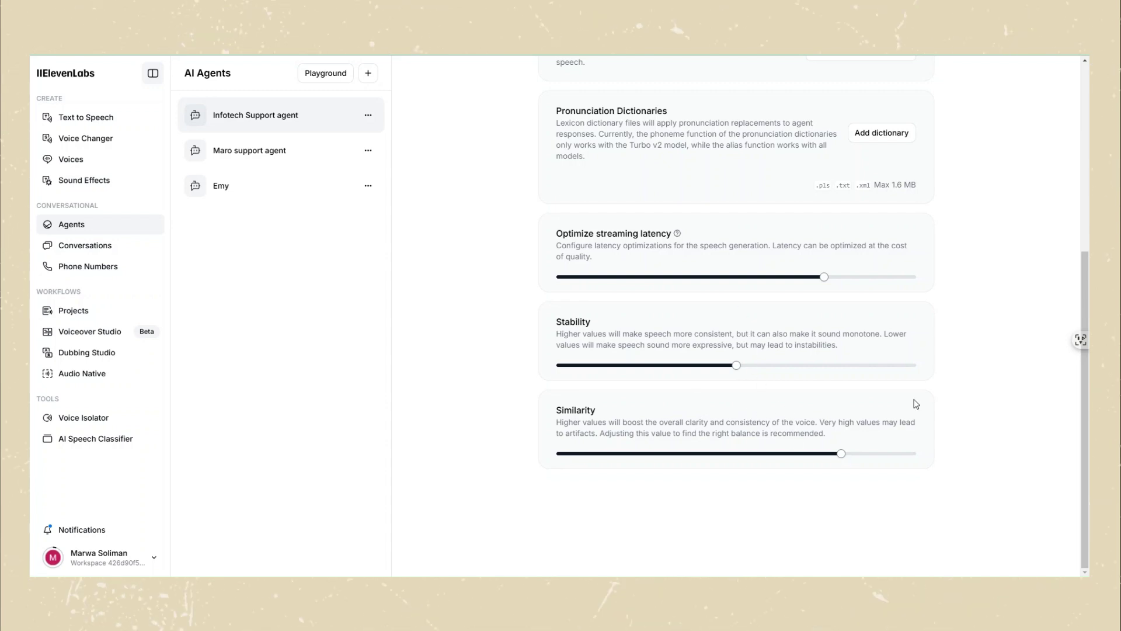
{"action": "scroll", "coordinate": [1028, 391], "scroll_direction": "up", "scroll_amount": 5}
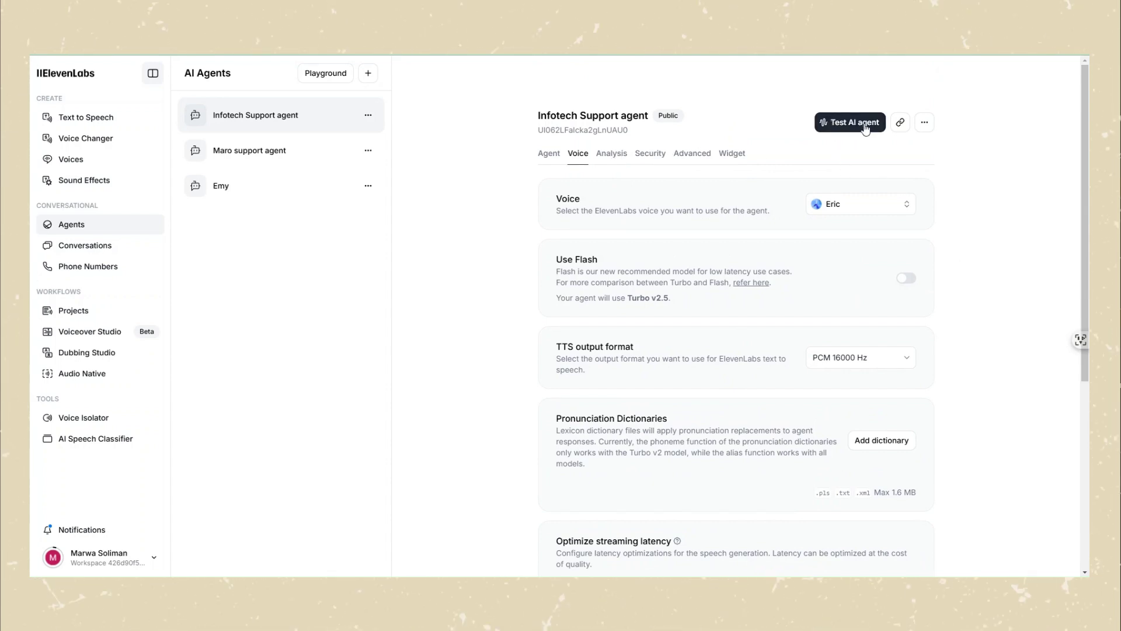
Start a new evaluation criterion in the agent's analysis settings and name it "Possitivity".
{"action": "left_click", "coordinate": [617, 156]}
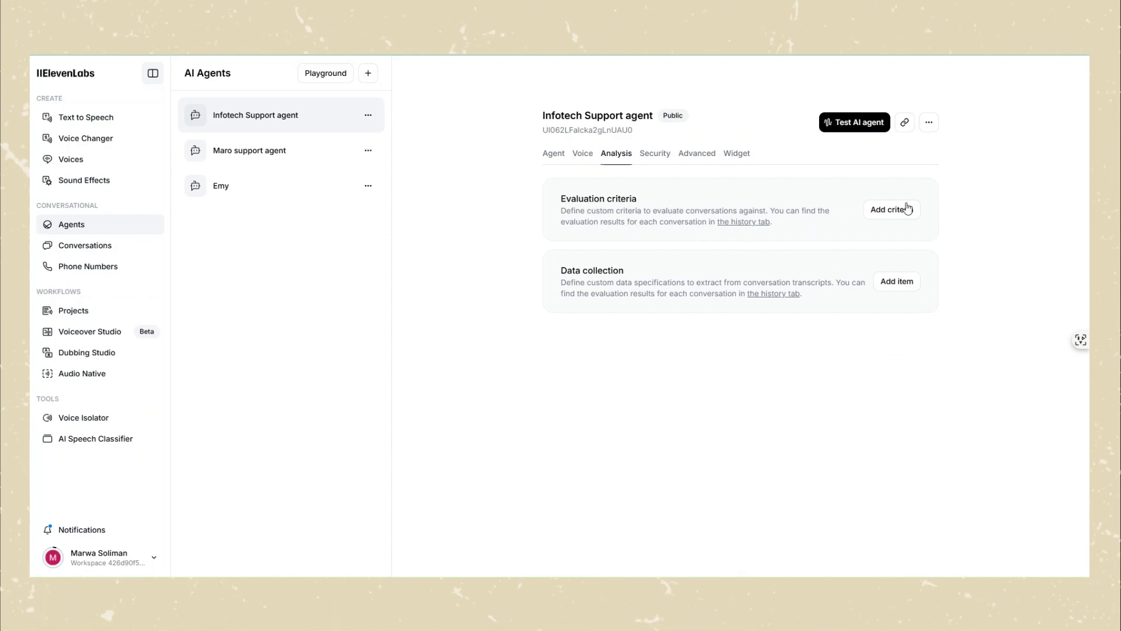
{"action": "left_click", "coordinate": [897, 219]}
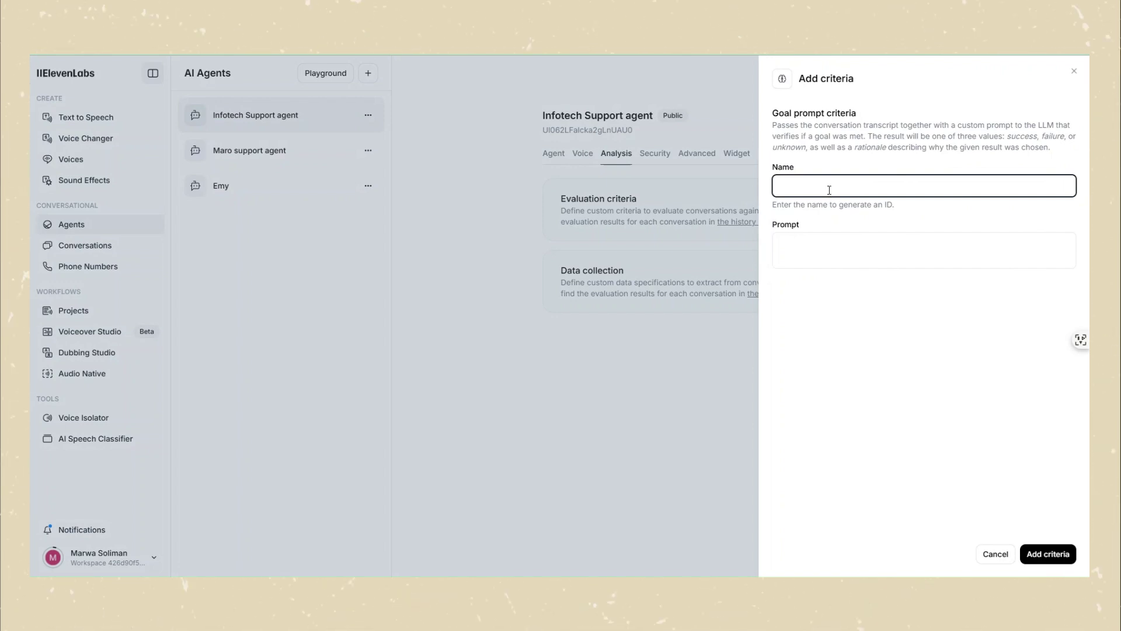
{"action": "type", "text": "Possitivity"}
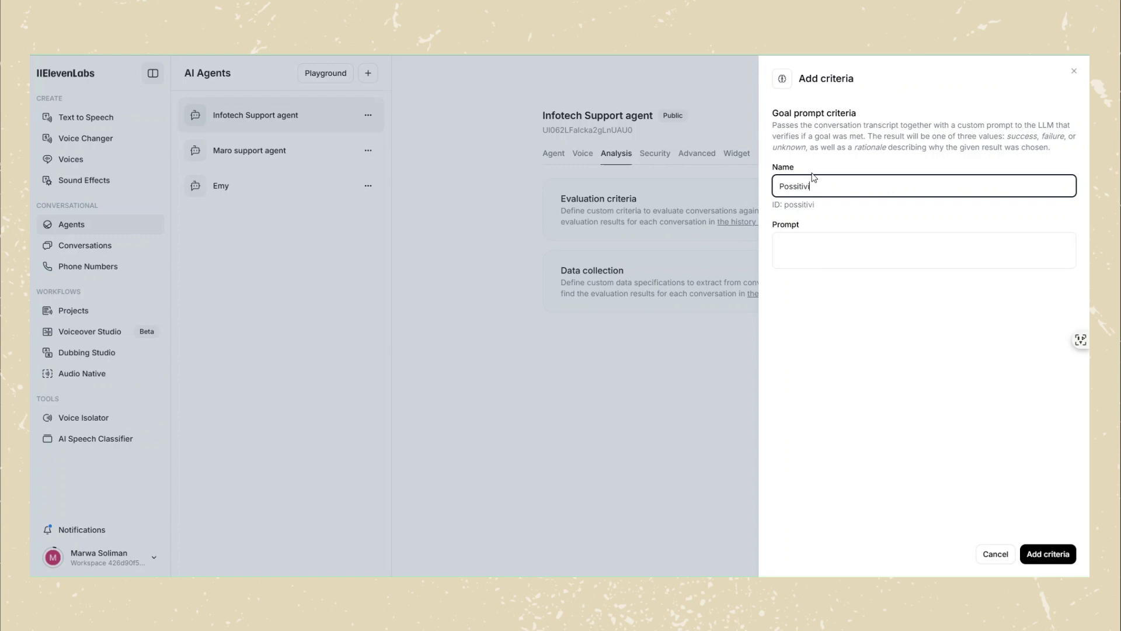
Write the criterion's prompt as "Show if the conversation has any negative words or you feel the customer not satisfied".
{"action": "left_click", "coordinate": [793, 245]}
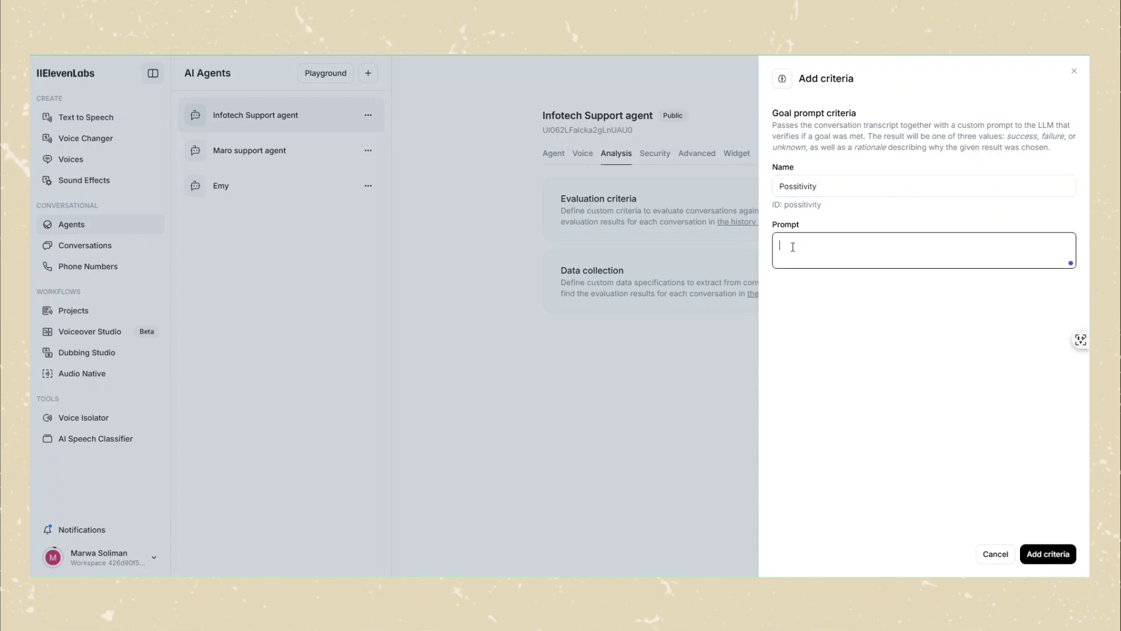
{"action": "type", "text": "Show i"}
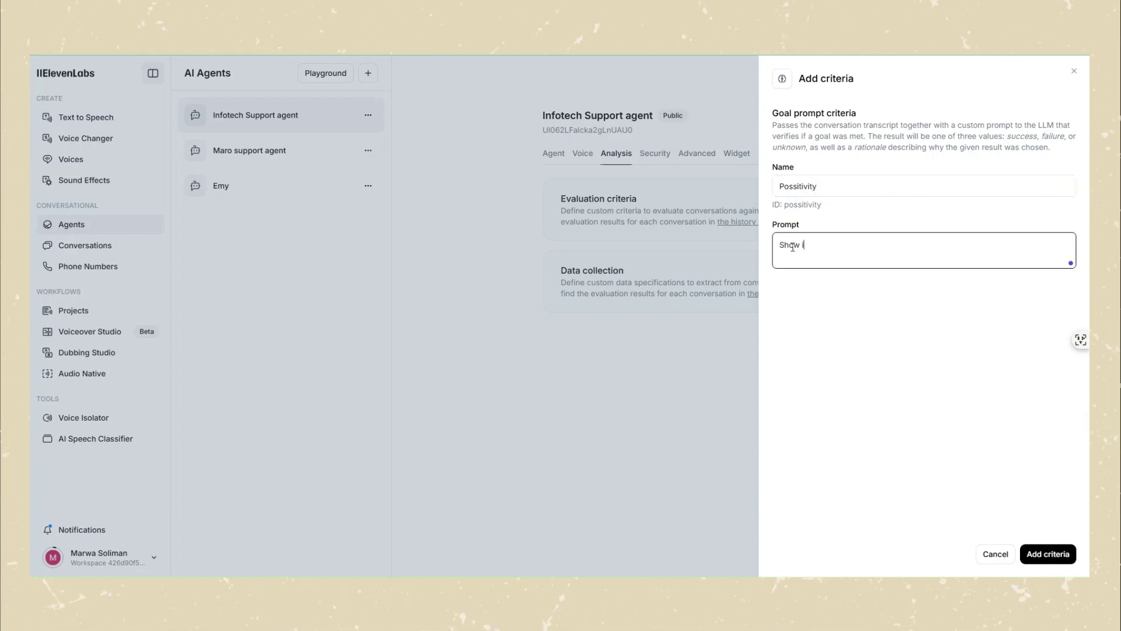
{"action": "type", "text": "f the co"}
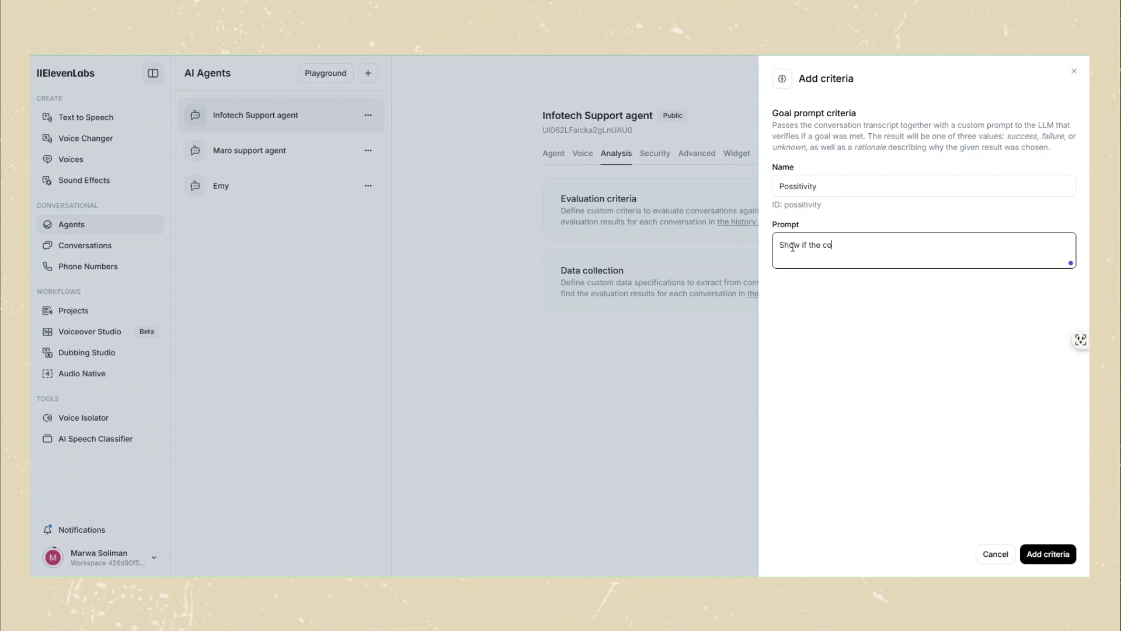
{"action": "type", "text": "nversat"}
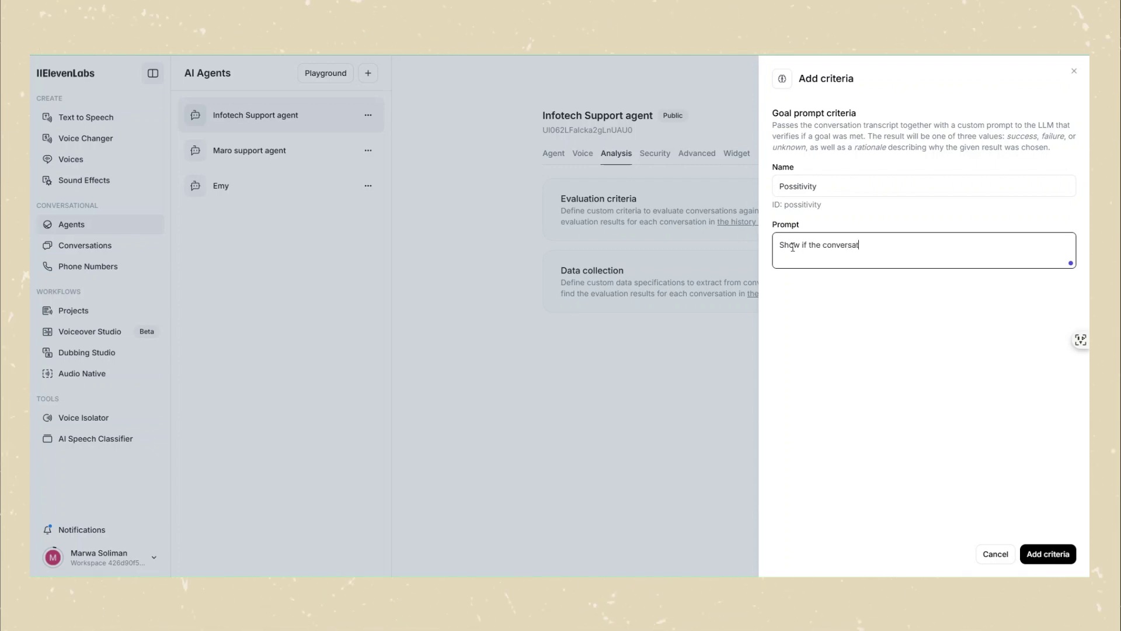
{"action": "type", "text": "ion ha"}
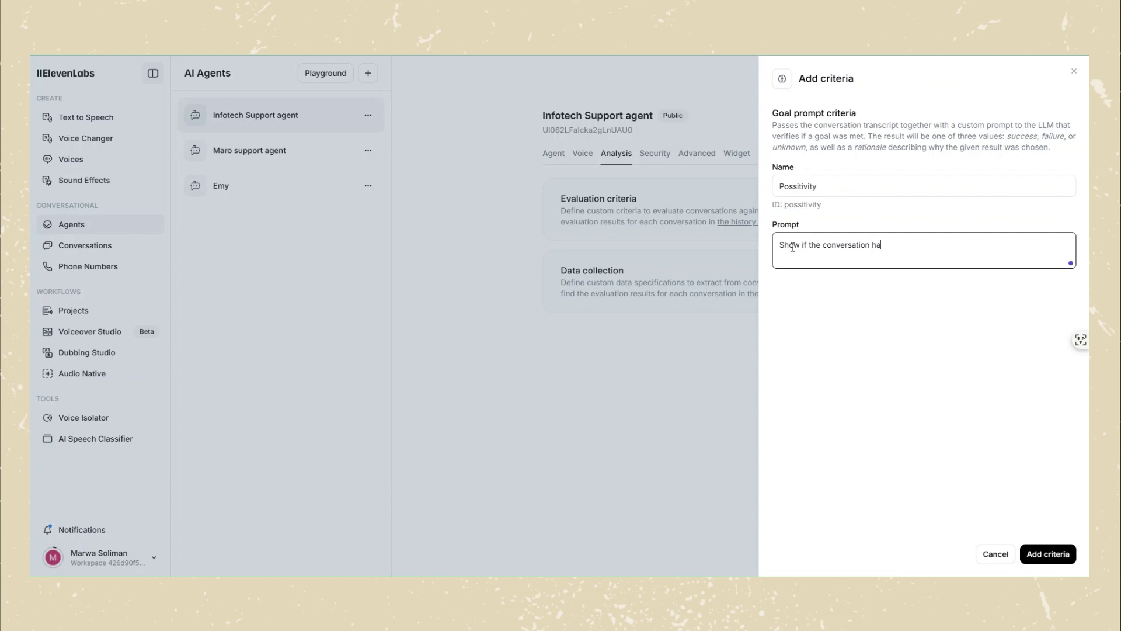
{"action": "type", "text": "s any negat"}
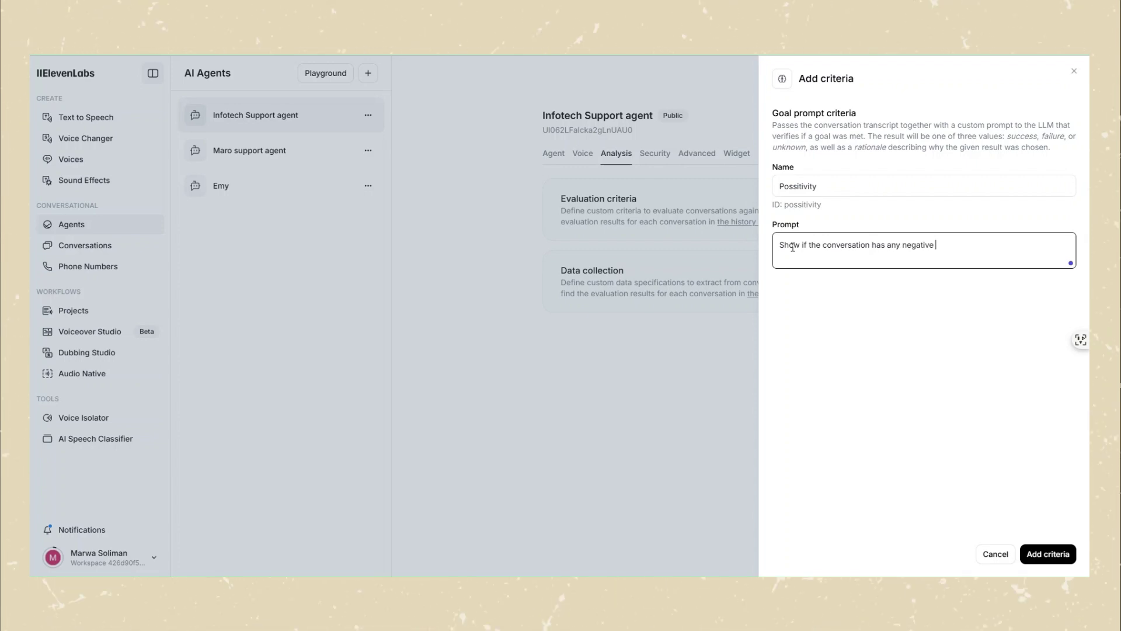
{"action": "type", "text": "ive "}
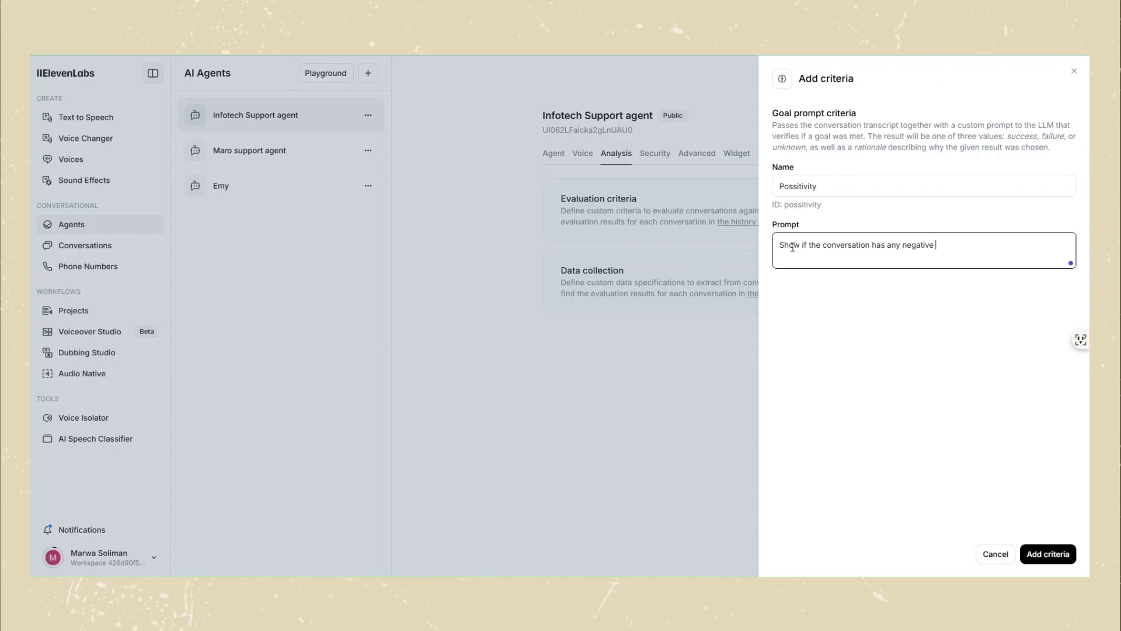
{"action": "type", "text": "wo"}
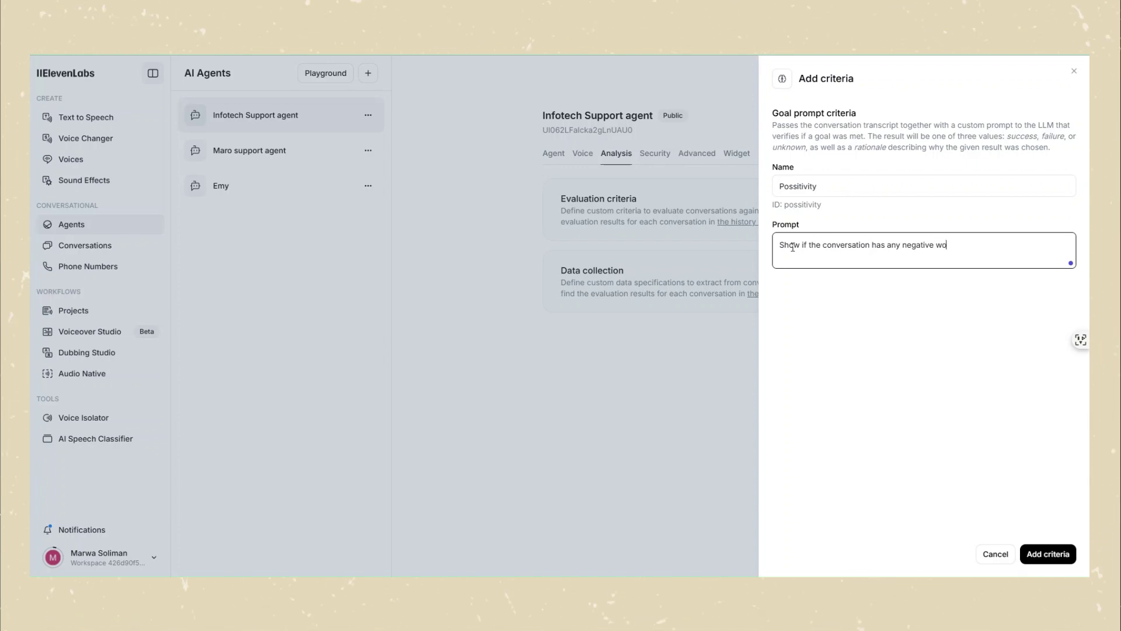
{"action": "type", "text": "rds"}
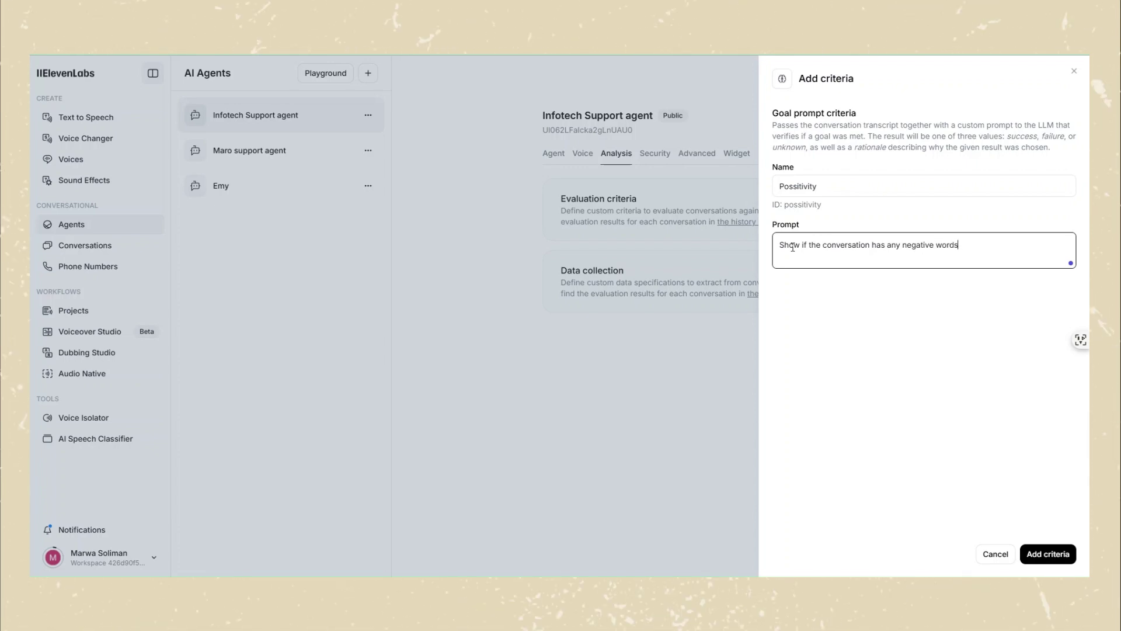
{"action": "type", "text": " or you feel the customer not satisfied"}
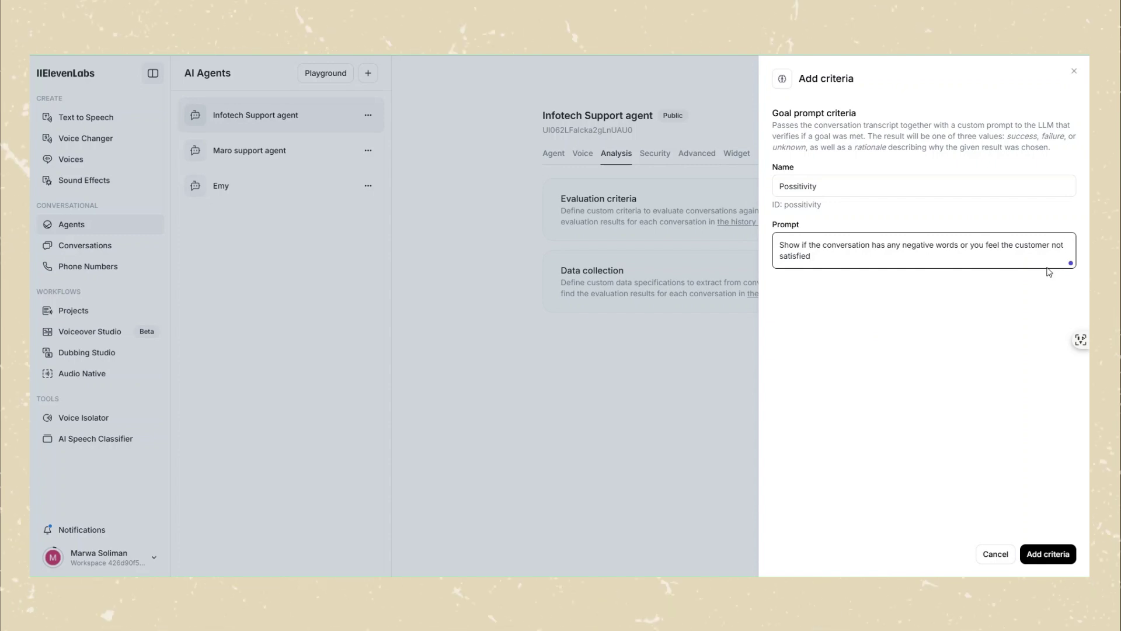
Correct the end of the prompt to "or if you feel the customer is not satisfied" and add the criterion.
{"action": "type", "text": "if"}
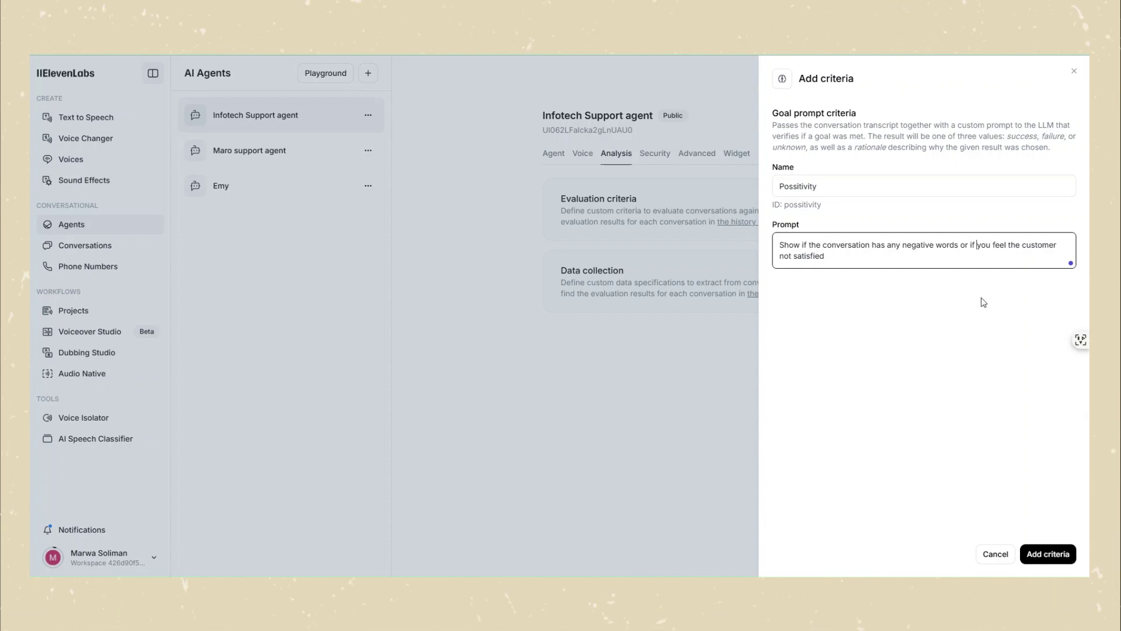
{"action": "left_click", "coordinate": [851, 326]}
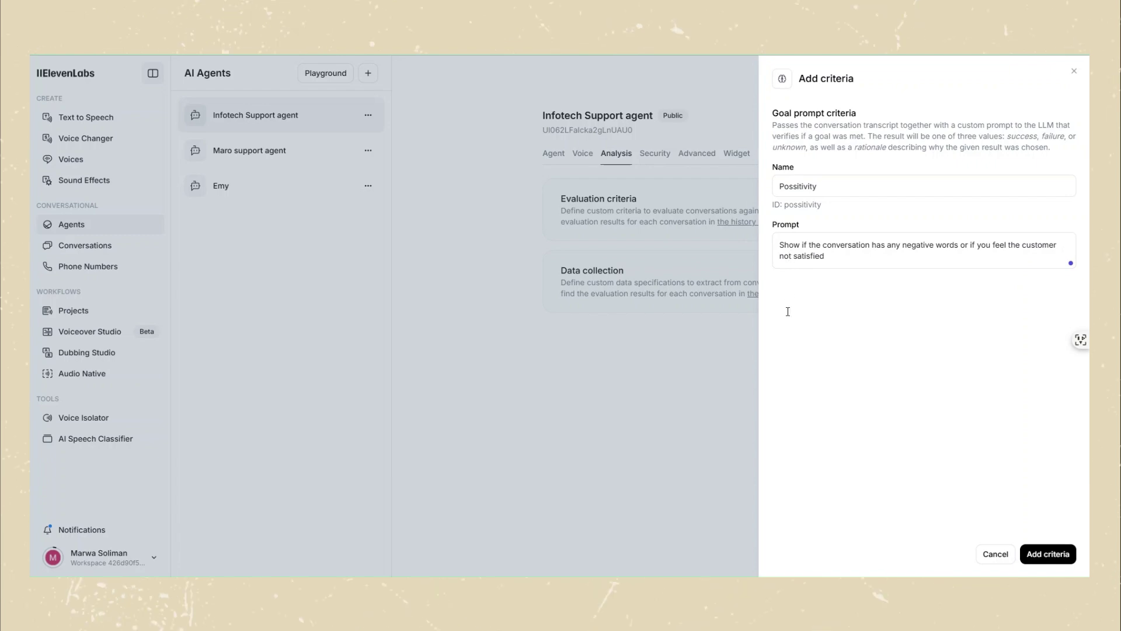
{"action": "left_click", "coordinate": [1060, 245]}
{"action": "type", "text": "is"}
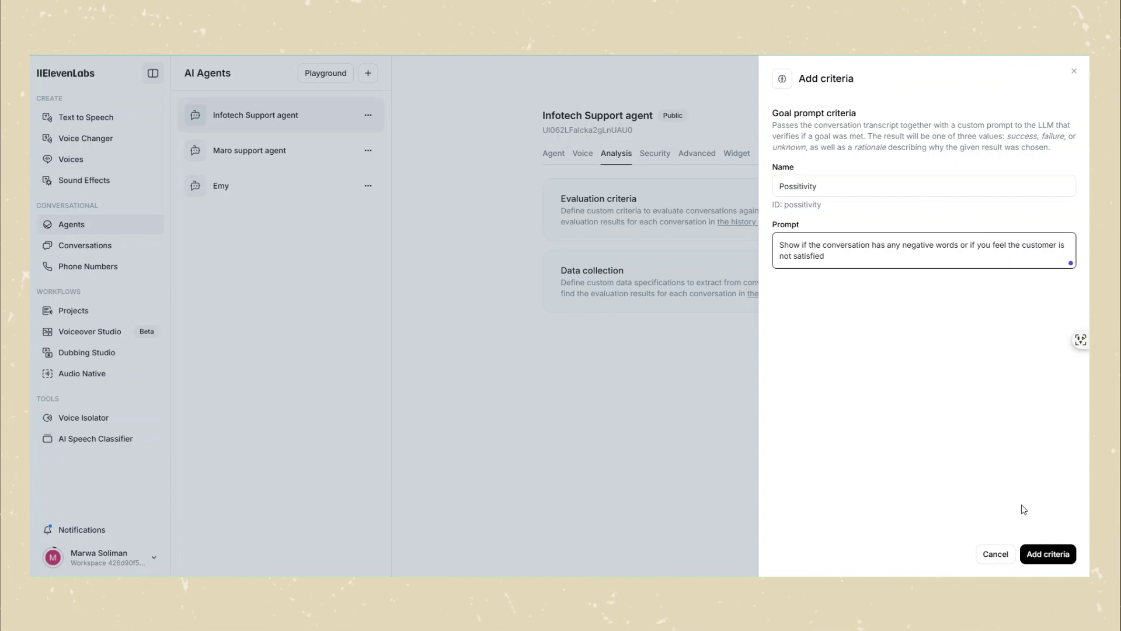
{"action": "left_click", "coordinate": [1046, 554]}
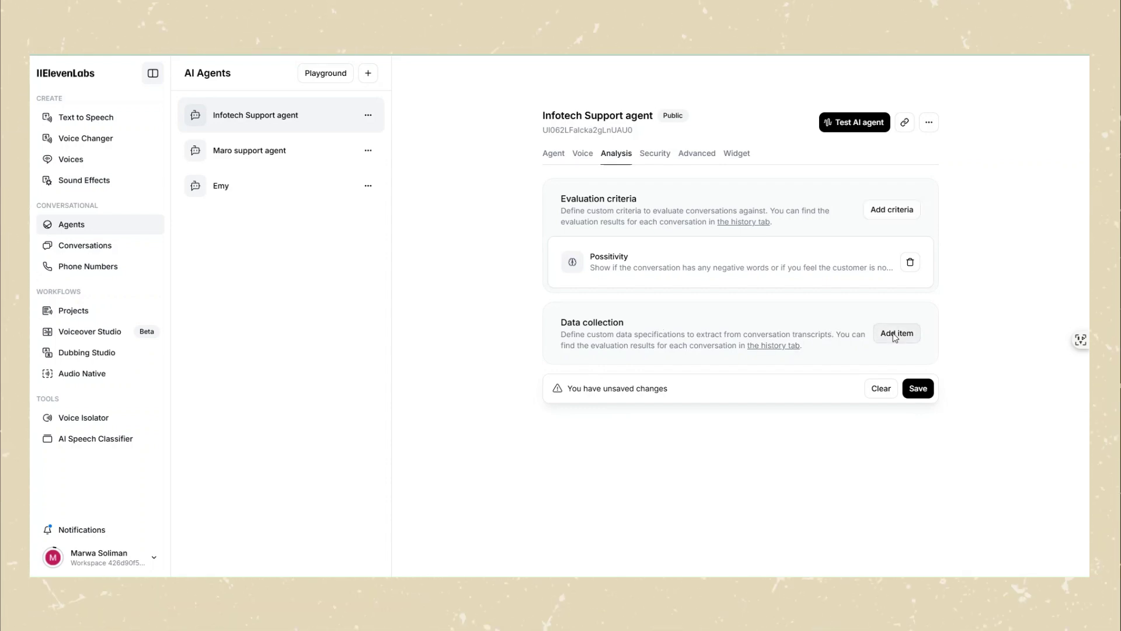
Examine the data types offered for a data collection item, and close the form without adding one.
{"action": "left_click", "coordinate": [895, 334]}
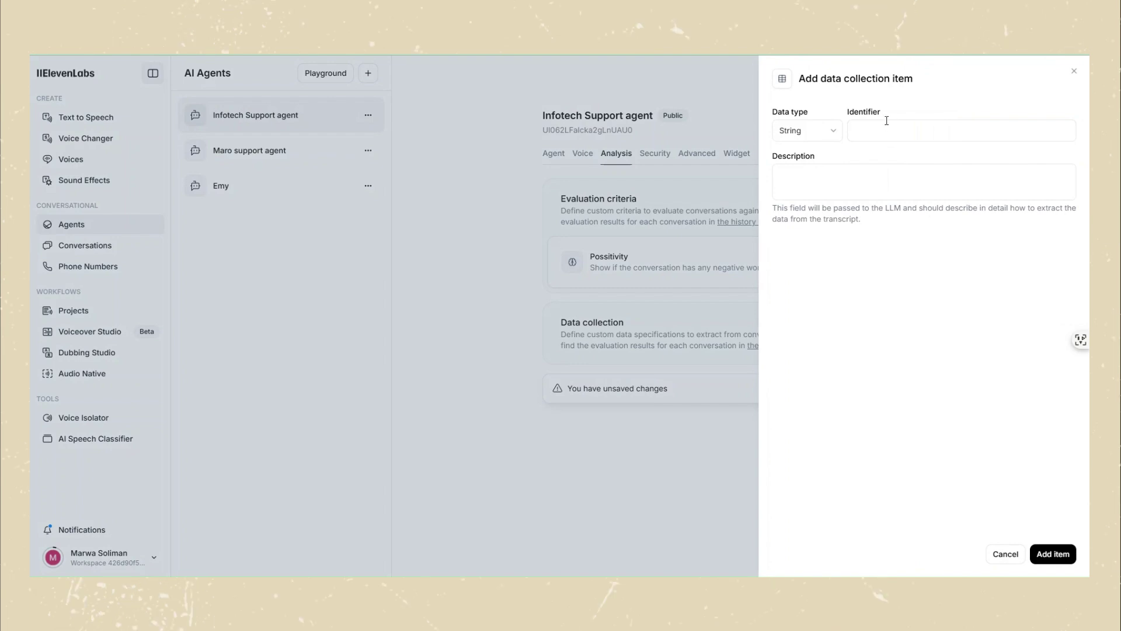
{"action": "left_click", "coordinate": [824, 131]}
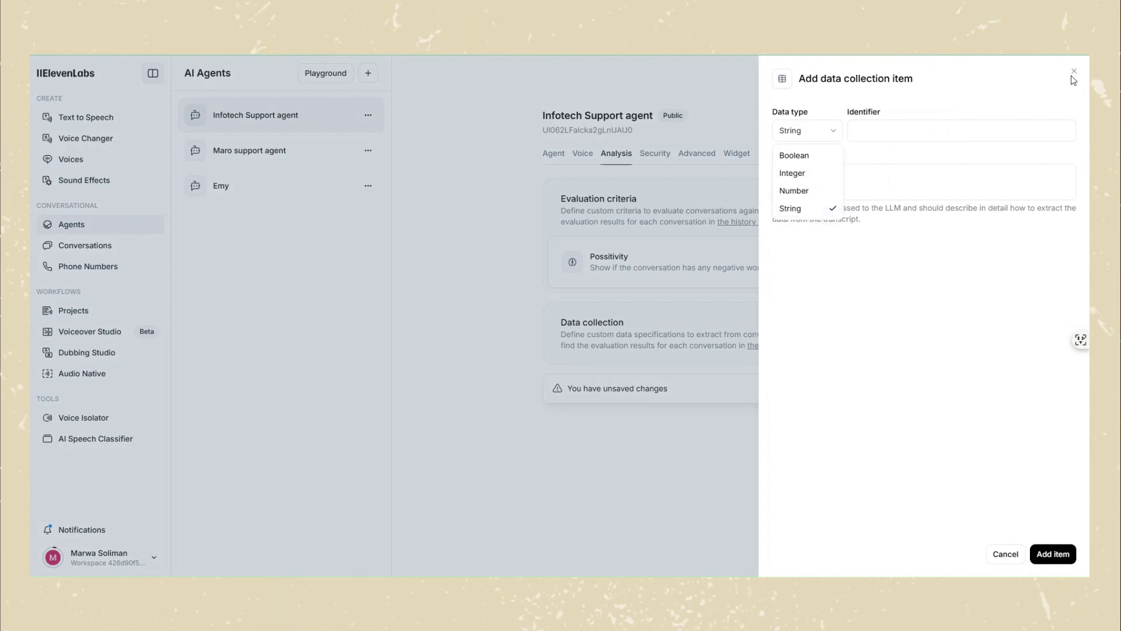
{"action": "left_click", "coordinate": [692, 442]}
{"action": "left_click", "coordinate": [646, 358]}
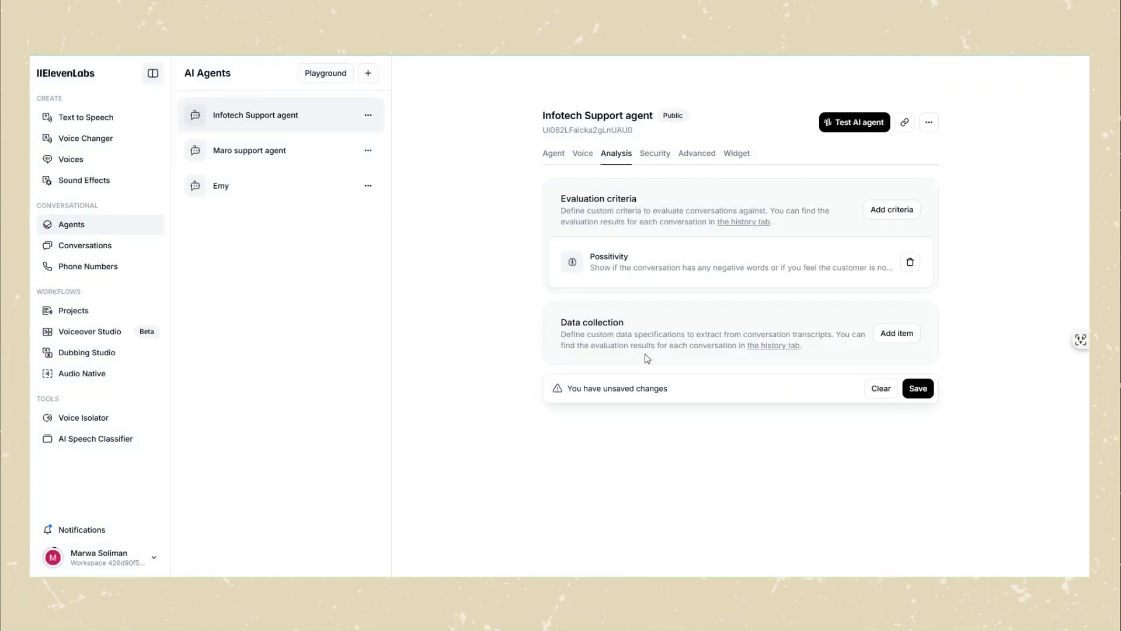
Save the new evaluation criterion and open the Infotech Support agent's 3:57 PM conversation from the conversation history.
{"action": "left_click", "coordinate": [922, 399]}
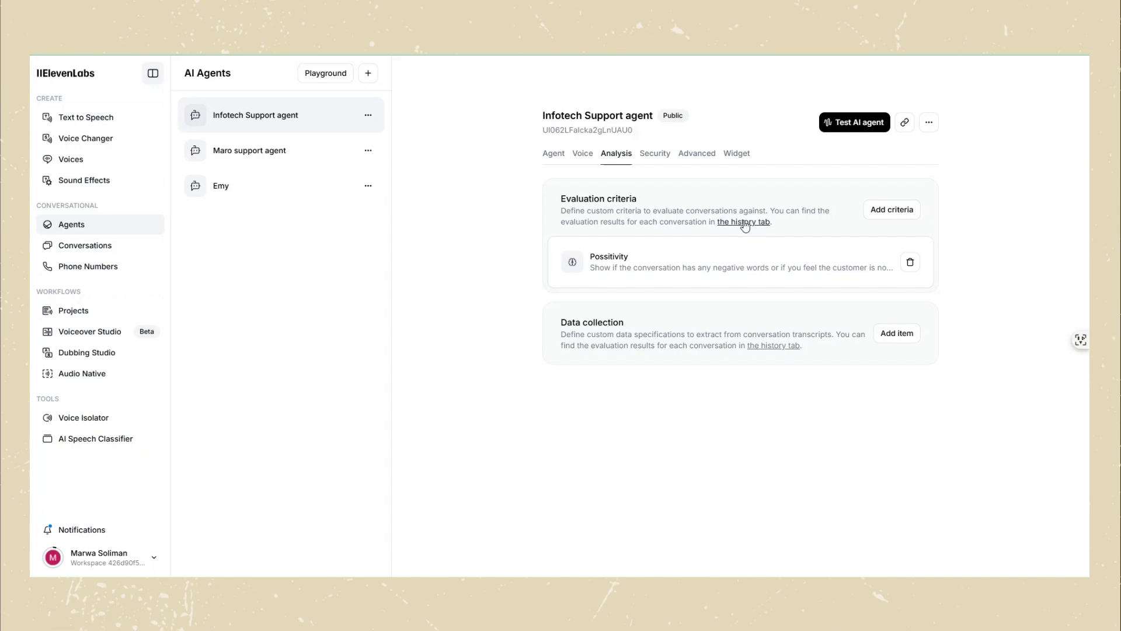
{"action": "left_click", "coordinate": [745, 223]}
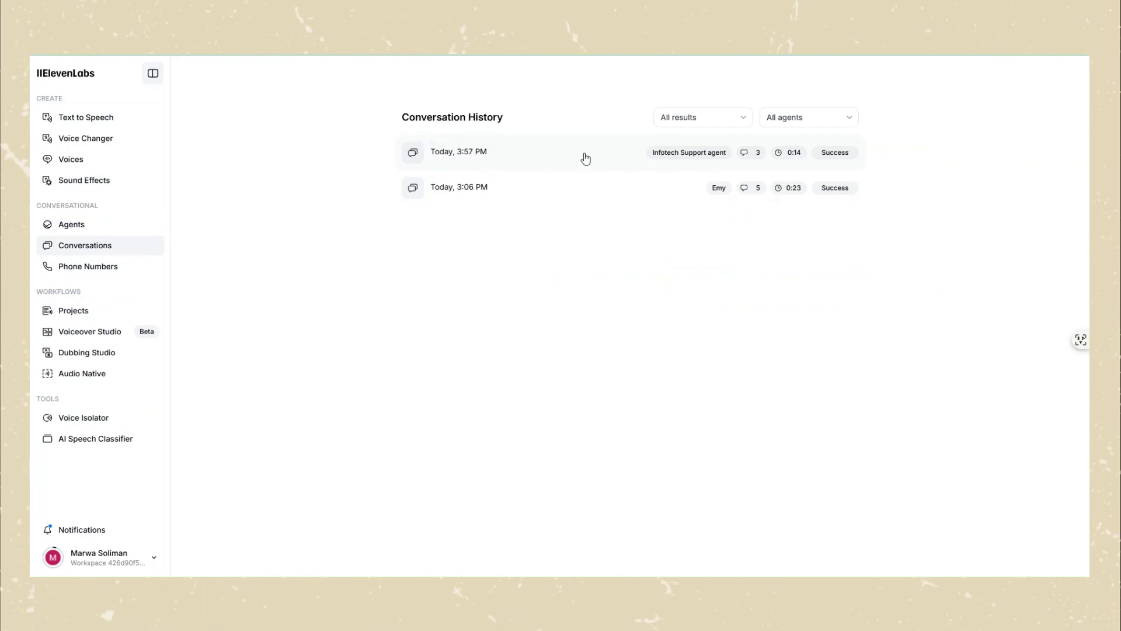
{"action": "mouse_move", "coordinate": [464, 160]}
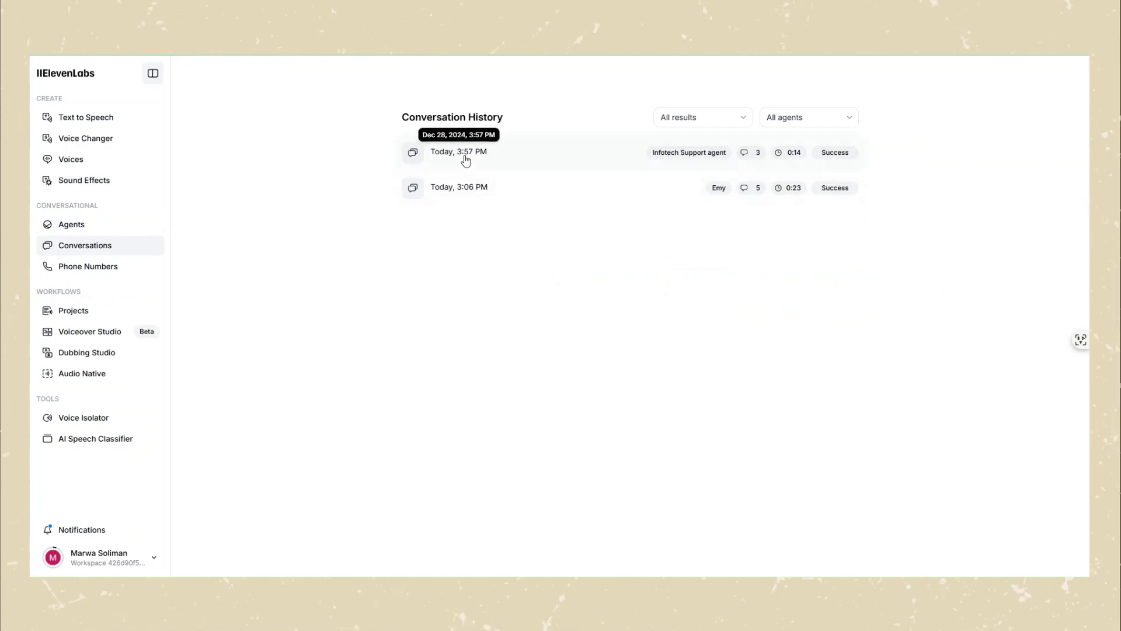
{"action": "left_click", "coordinate": [470, 155]}
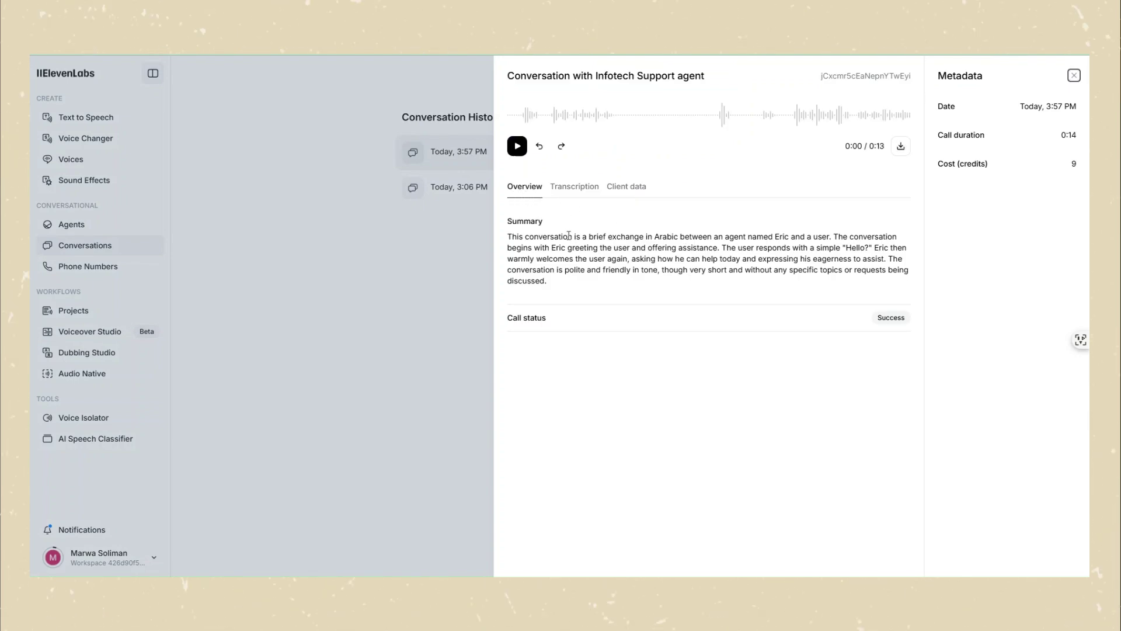
Review the transcription, client data and overview of the 3:57 PM conversation, and close its details.
{"action": "left_click", "coordinate": [575, 190]}
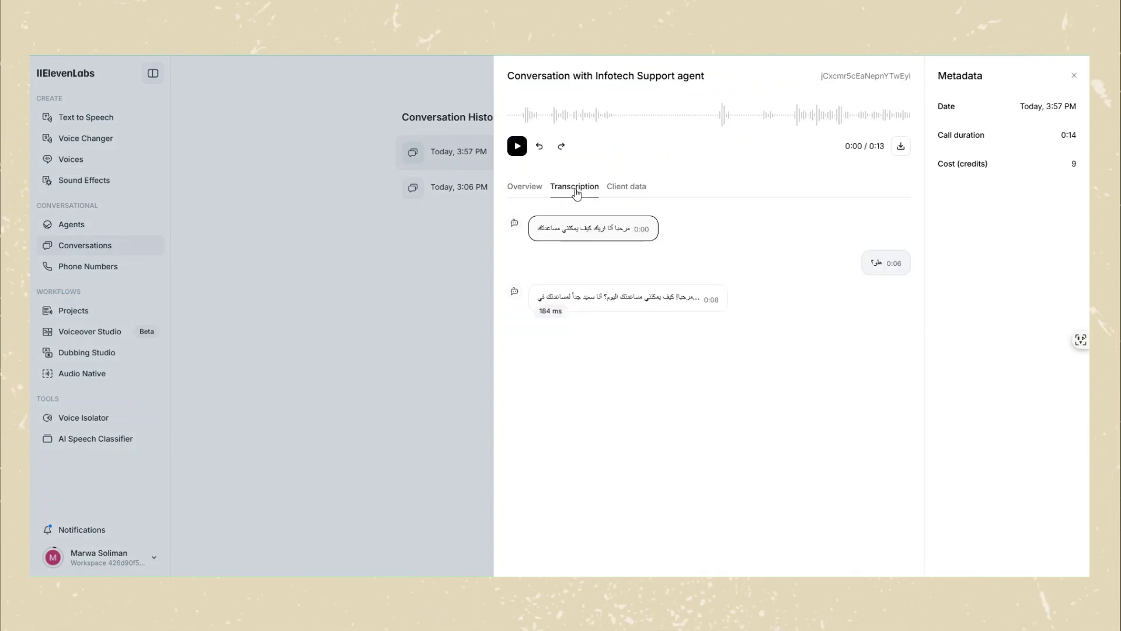
{"action": "left_click", "coordinate": [623, 191]}
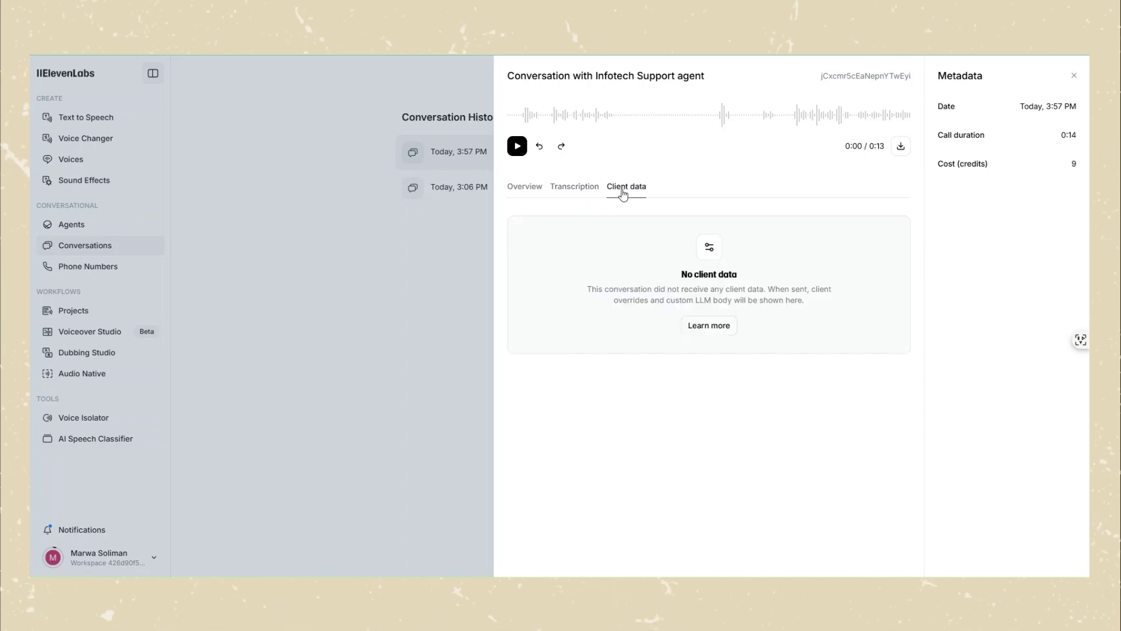
{"action": "left_click", "coordinate": [528, 188]}
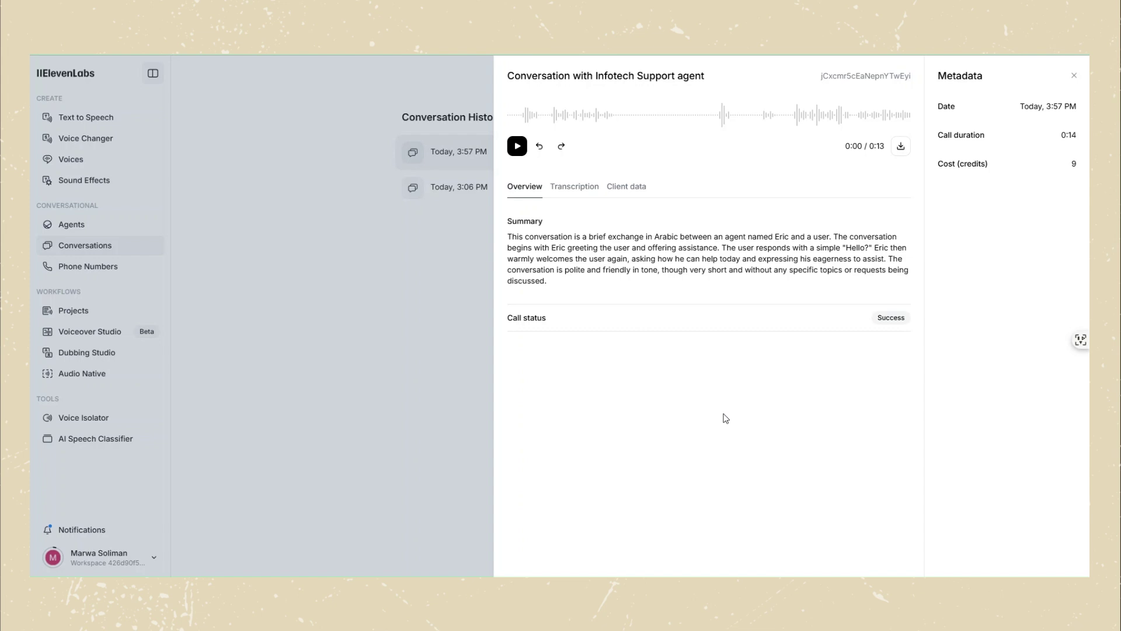
{"action": "left_click", "coordinate": [612, 188]}
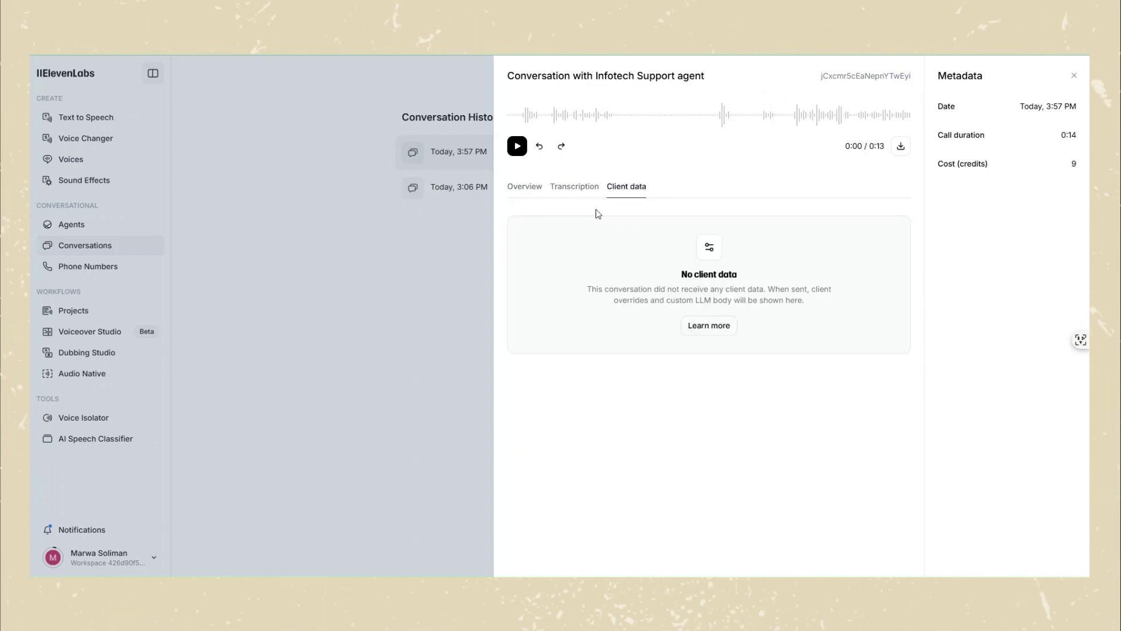
{"action": "left_click", "coordinate": [1074, 77]}
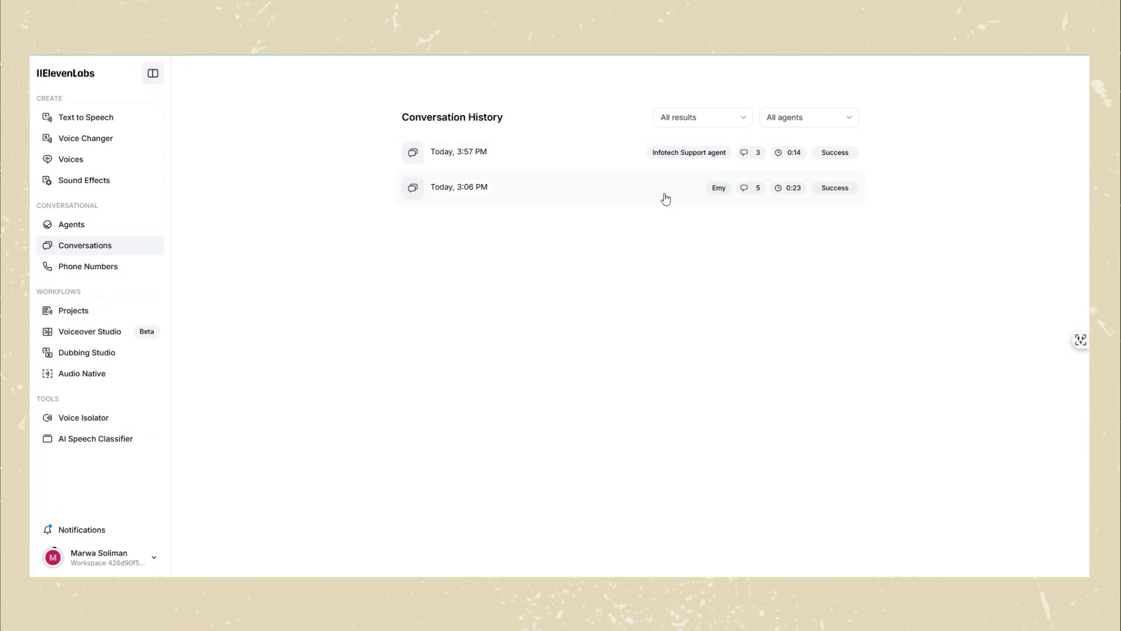
Read the overview of the Emy agent's conversation, and the summary and criteria evaluation of the Infotech Support agent's 5:21 PM conversation.
{"action": "left_click", "coordinate": [502, 198]}
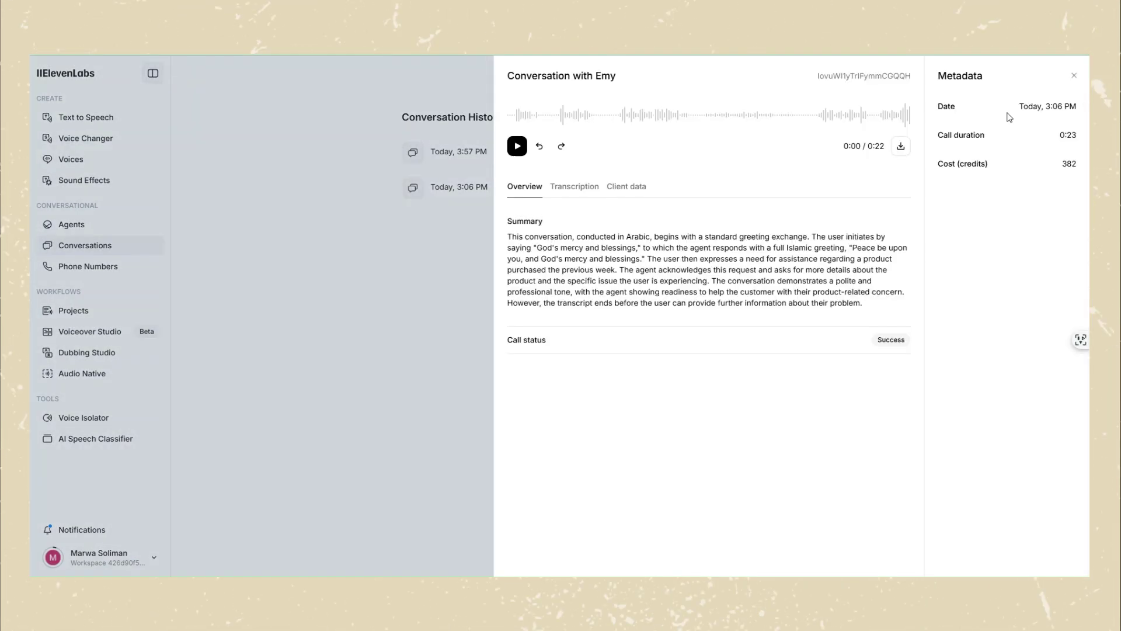
{"action": "left_click", "coordinate": [342, 334]}
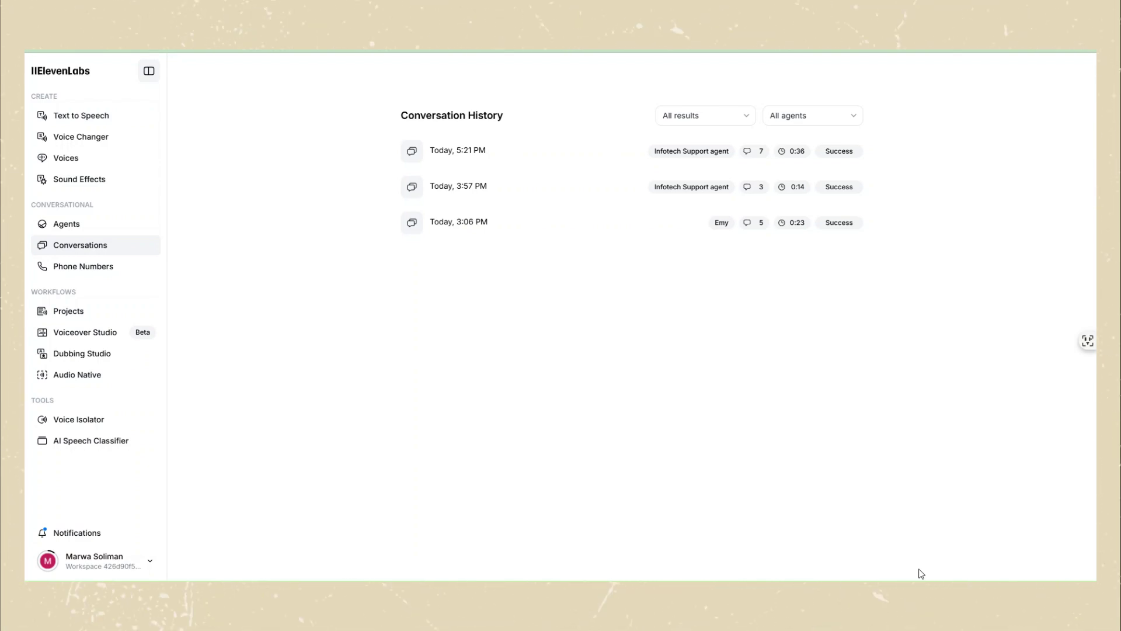
{"action": "left_click", "coordinate": [521, 155]}
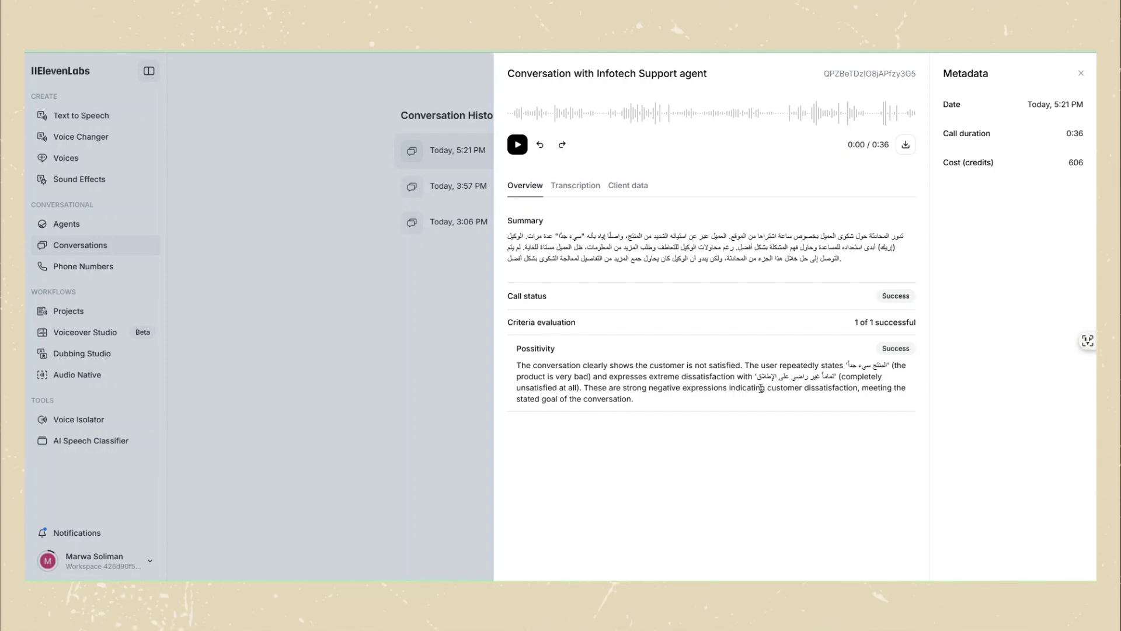
{"action": "left_click", "coordinate": [665, 74]}
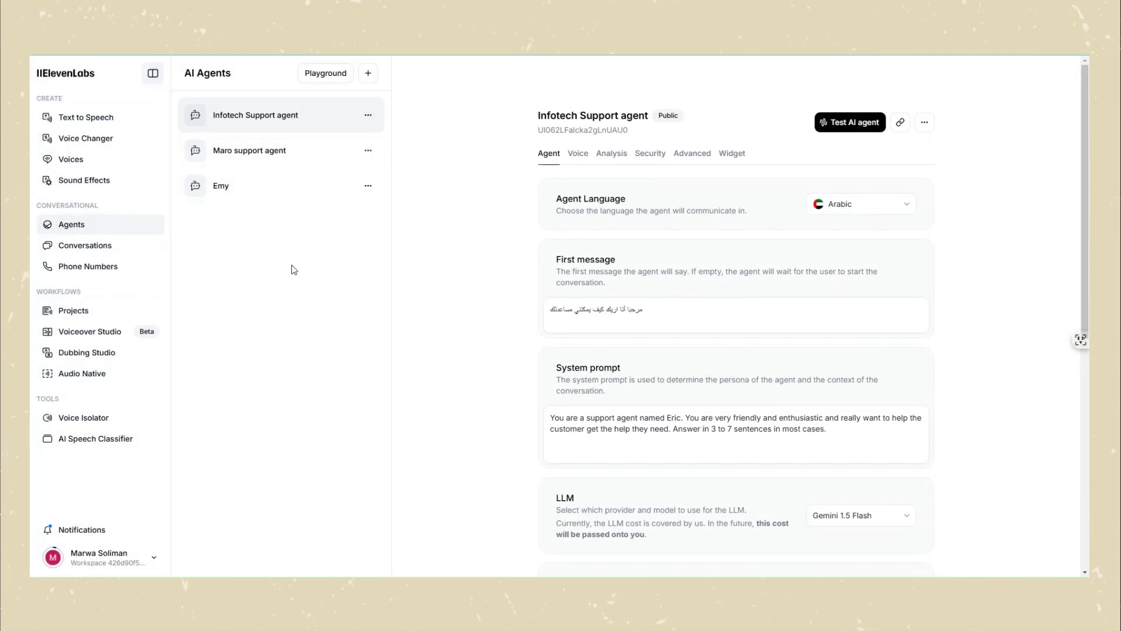
Review the Infotech Support agent's security settings and its advanced settings down to the privacy options.
{"action": "left_click", "coordinate": [648, 156]}
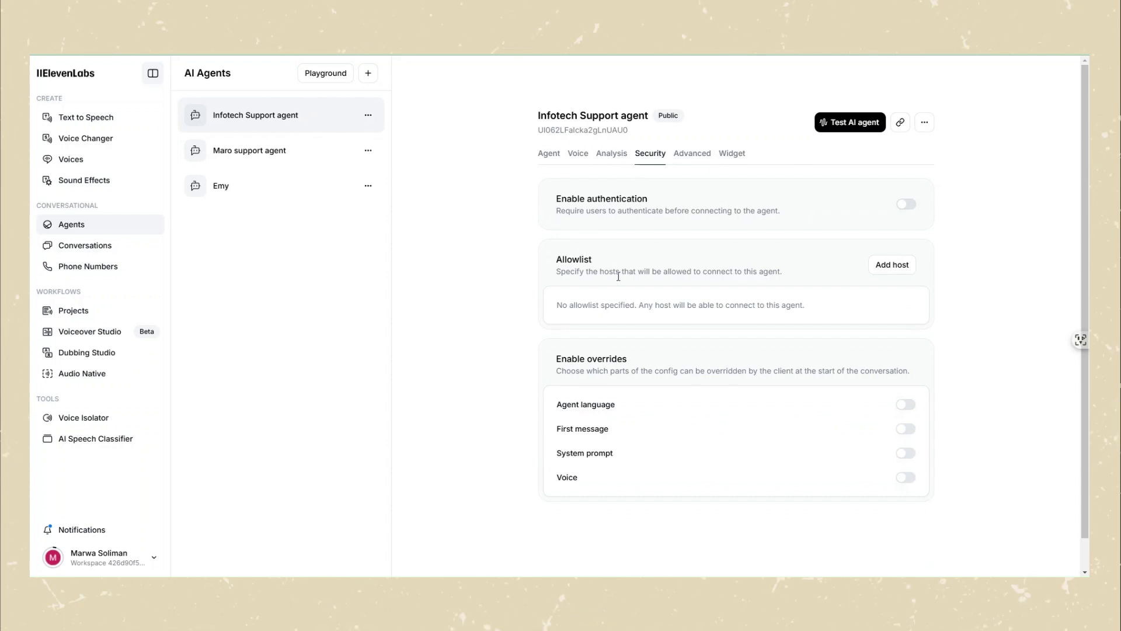
{"action": "left_click", "coordinate": [690, 160]}
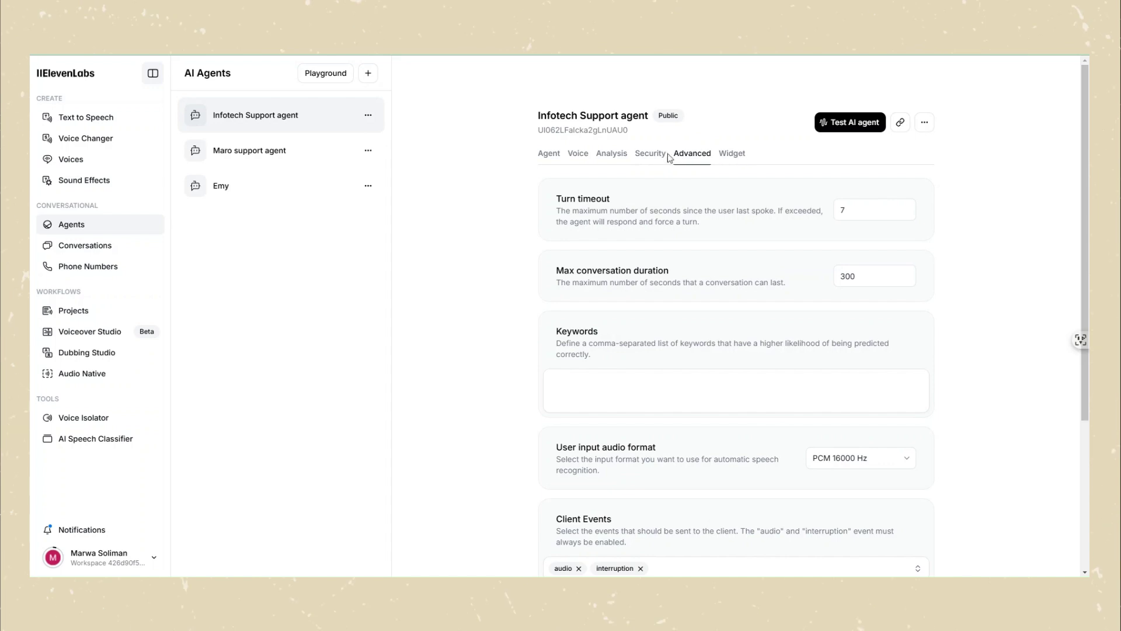
{"action": "scroll", "coordinate": [710, 321], "scroll_direction": "down", "scroll_amount": 2}
{"action": "scroll", "coordinate": [700, 435], "scroll_direction": "down", "scroll_amount": 2}
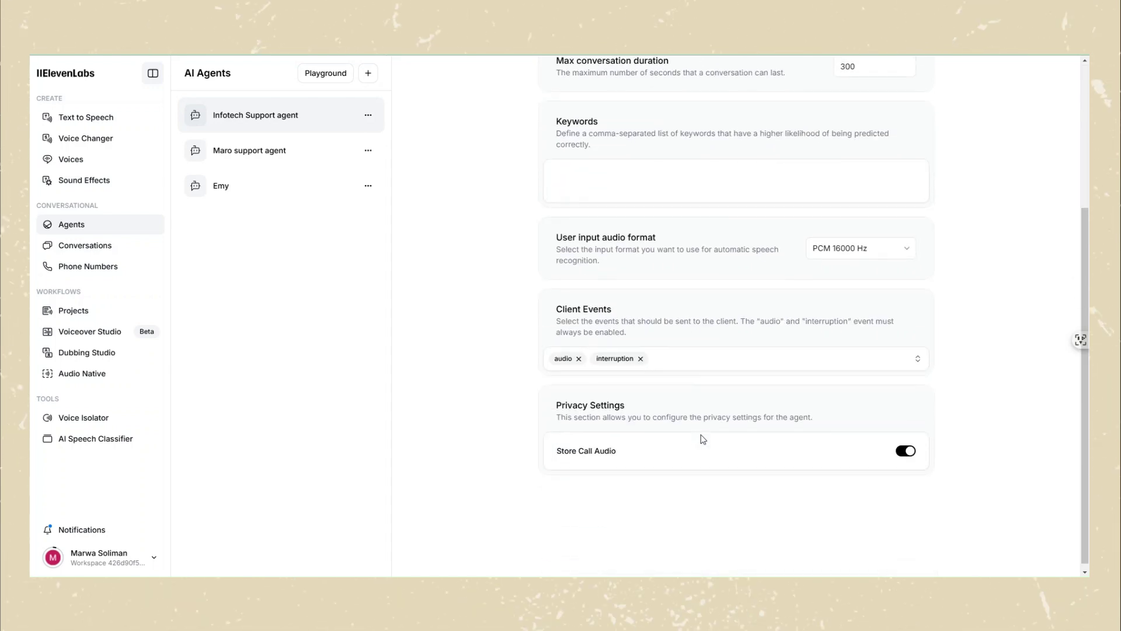
{"action": "scroll", "coordinate": [593, 386], "scroll_direction": "up", "scroll_amount": 4}
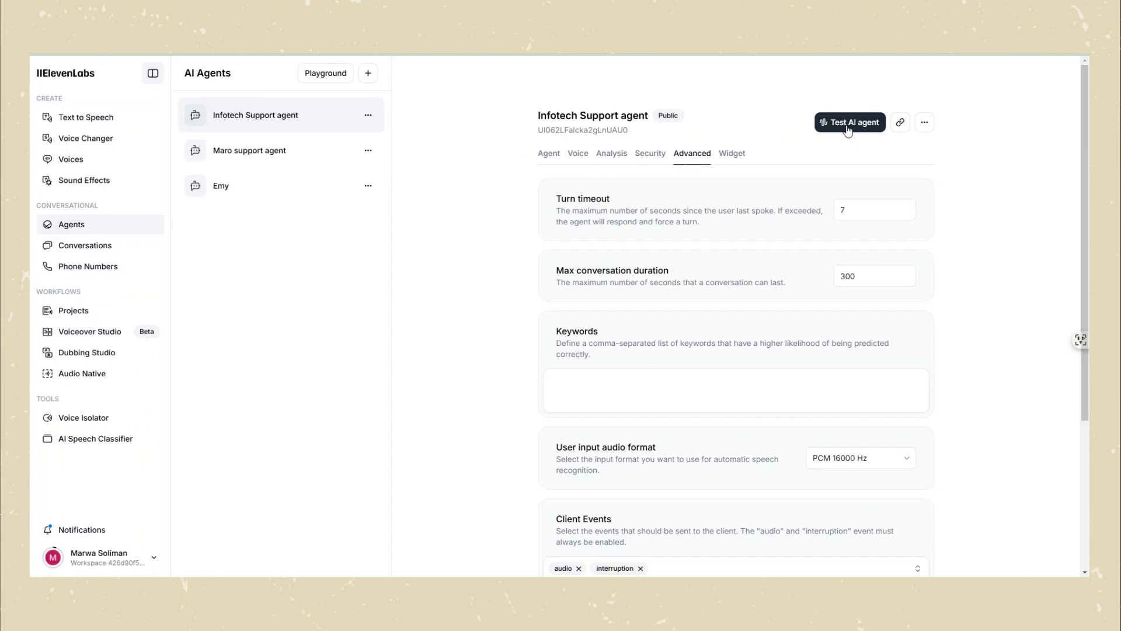
Examine the agent's widget settings, including the embed code, feedback collection, appearance, avatar and text contents.
{"action": "left_click", "coordinate": [733, 155]}
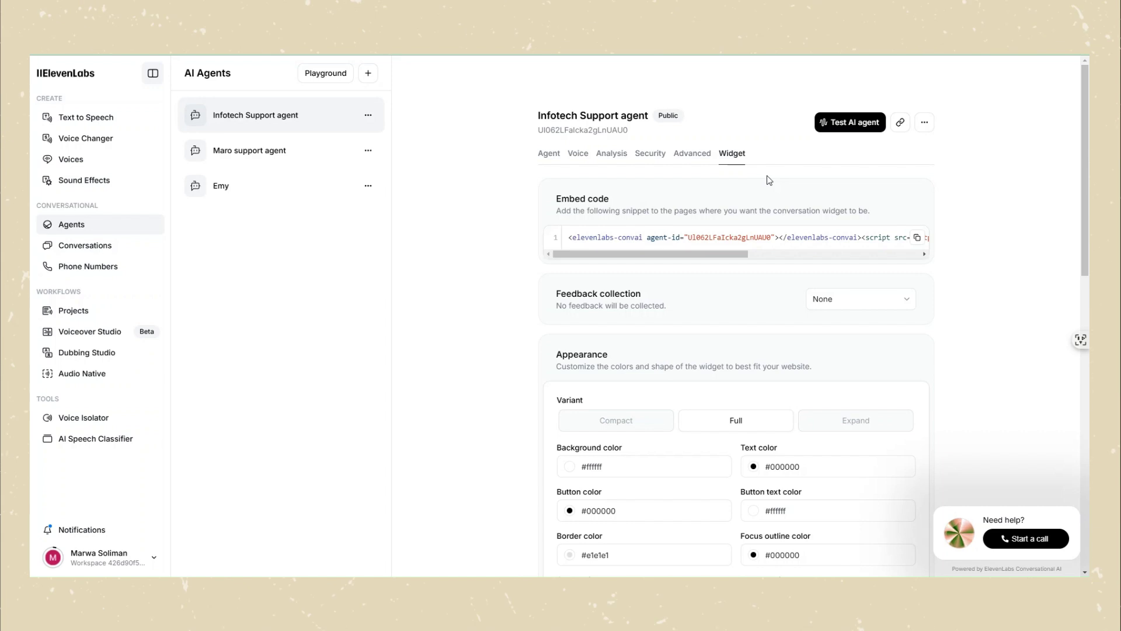
{"action": "scroll", "coordinate": [503, 327], "scroll_direction": "down", "scroll_amount": 3}
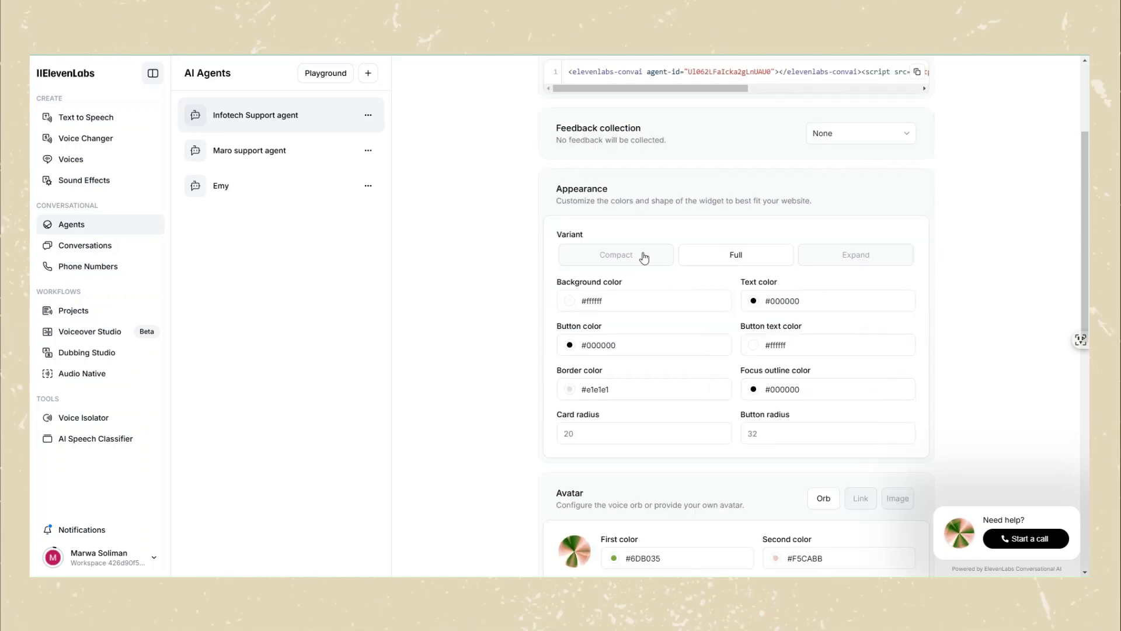
{"action": "scroll", "coordinate": [644, 257], "scroll_direction": "down", "scroll_amount": 3}
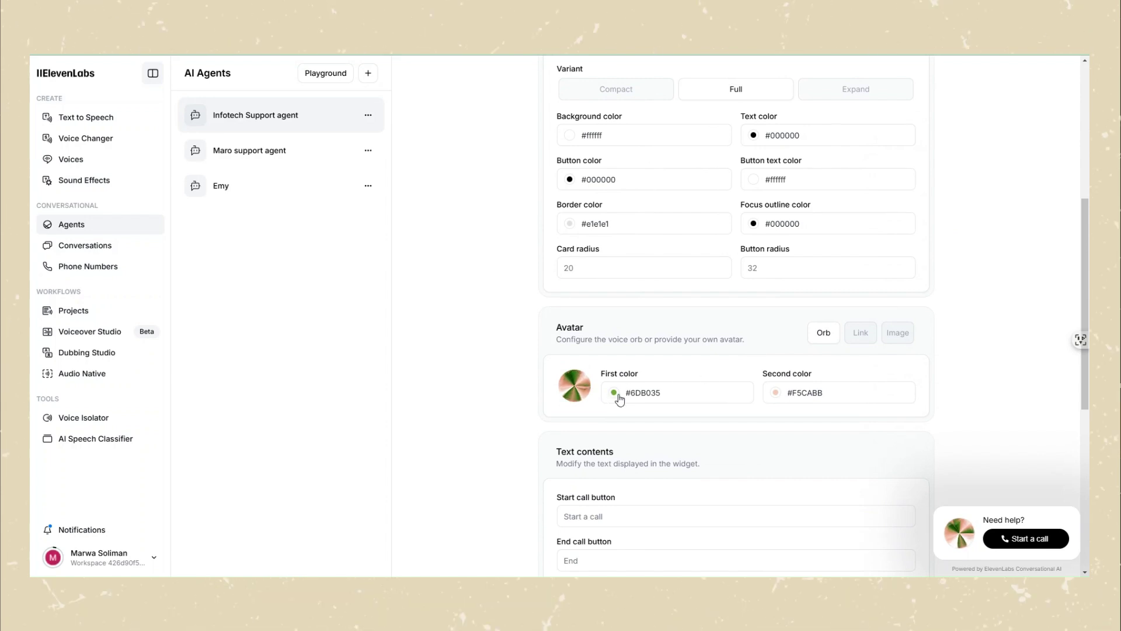
{"action": "scroll", "coordinate": [635, 415], "scroll_direction": "down", "scroll_amount": 4}
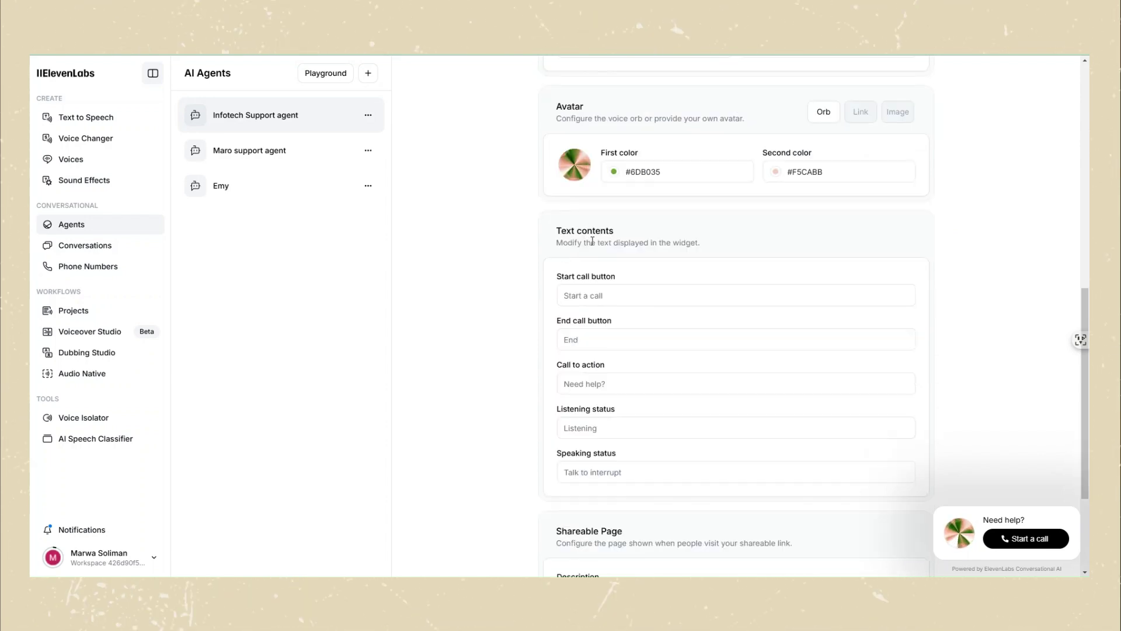
{"action": "left_click", "coordinate": [597, 297]}
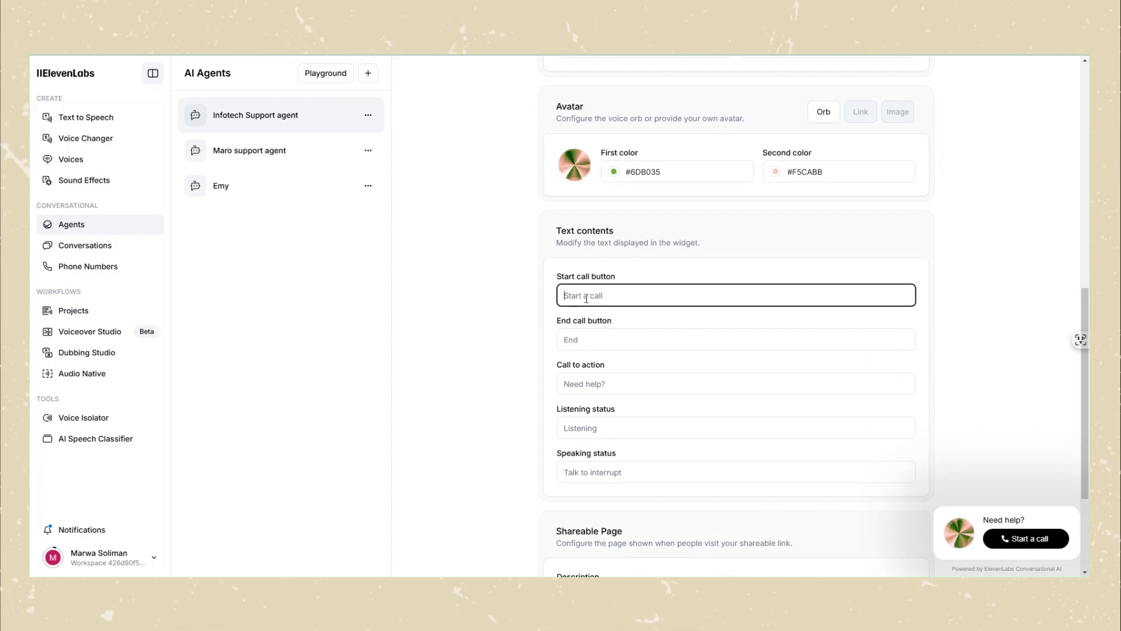
{"action": "left_click", "coordinate": [583, 343]}
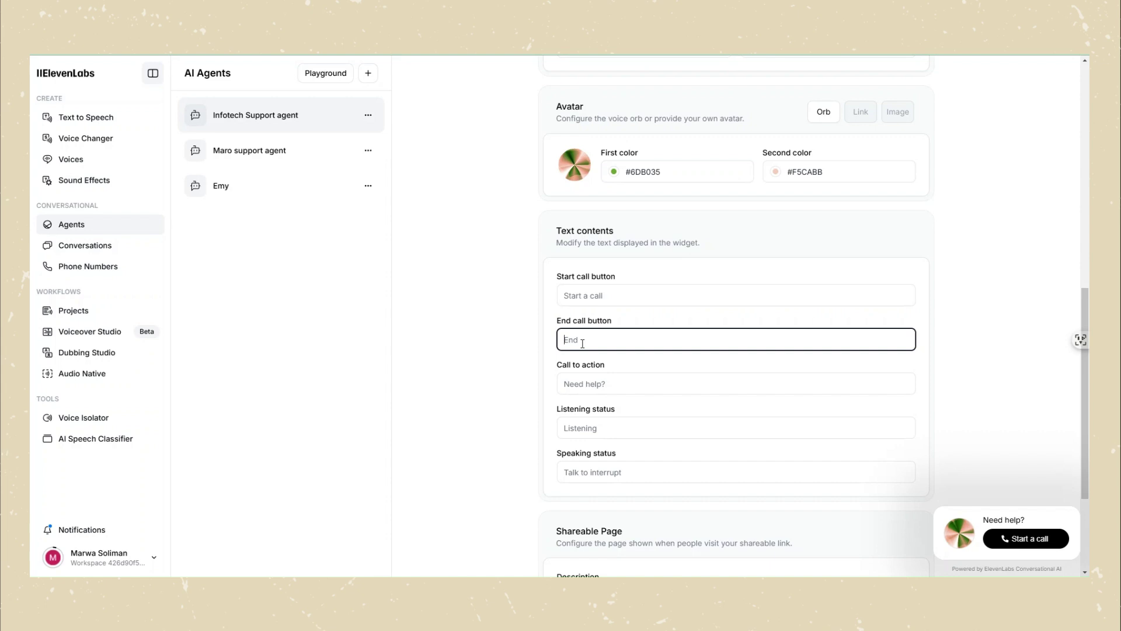
{"action": "left_click", "coordinate": [579, 392]}
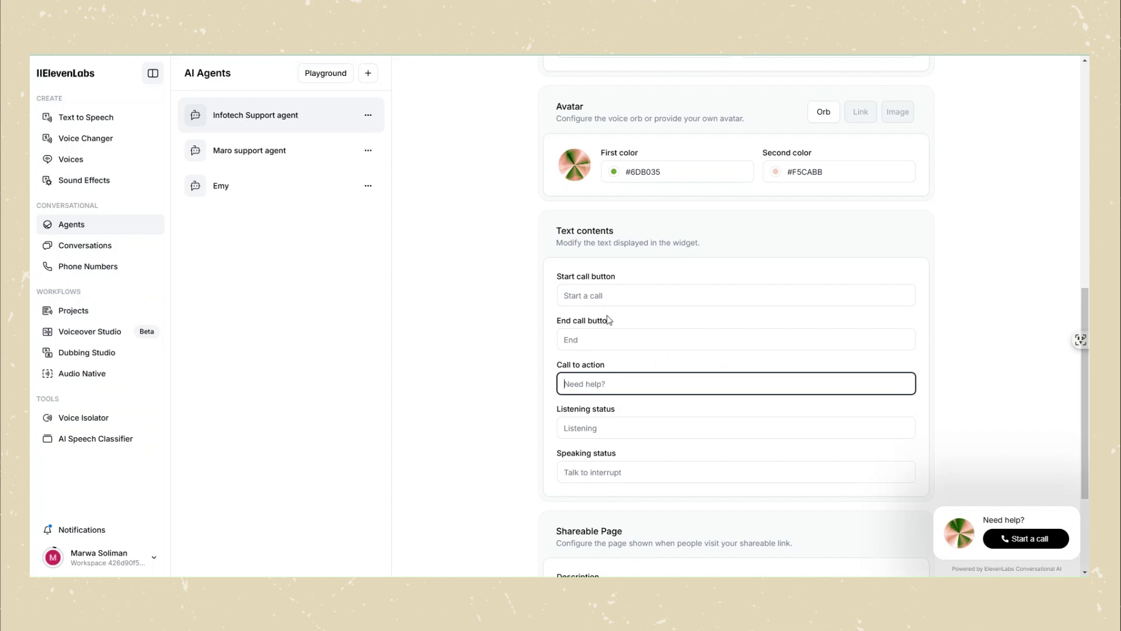
Try "Start talking to" as the widget's start call button text, and clear the entry.
{"action": "left_click", "coordinate": [596, 296]}
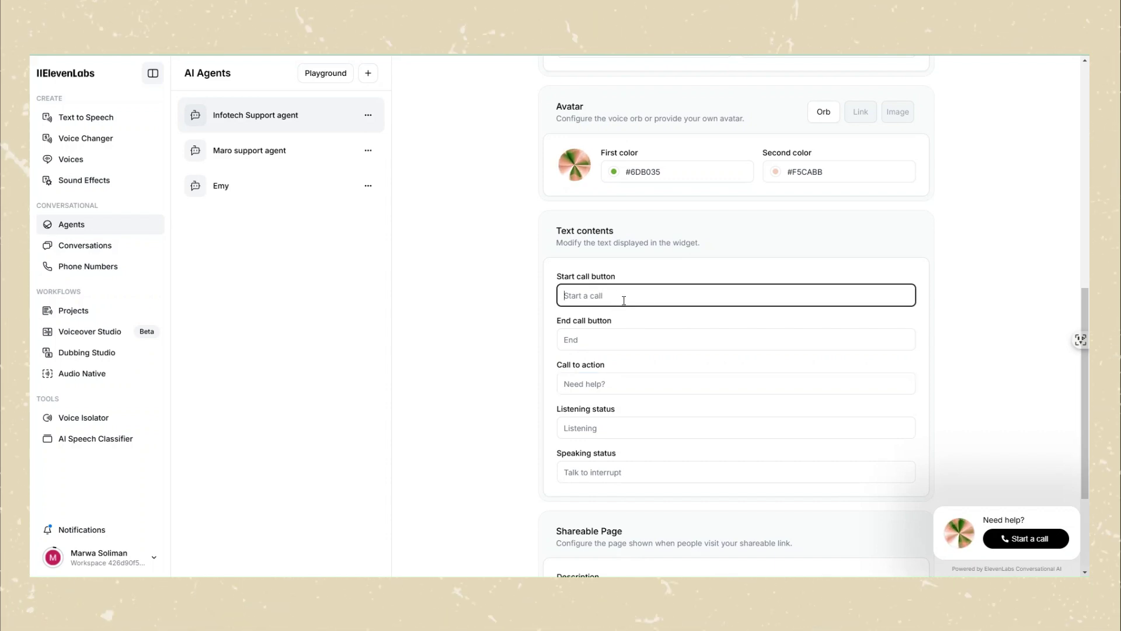
{"action": "type", "text": "Start "}
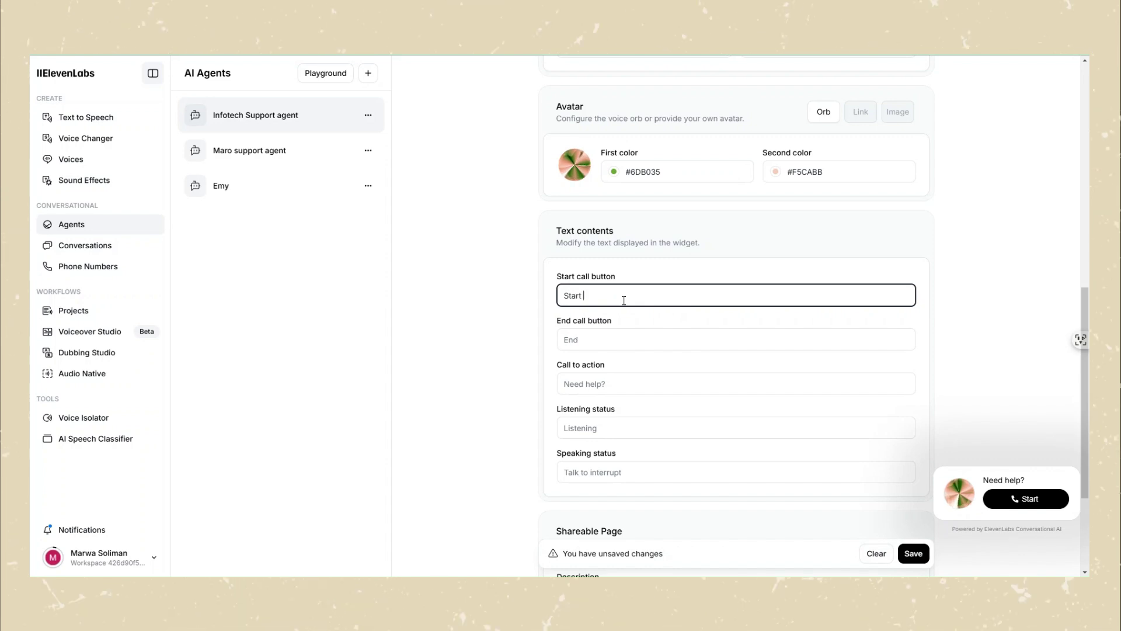
{"action": "type", "text": "talk"}
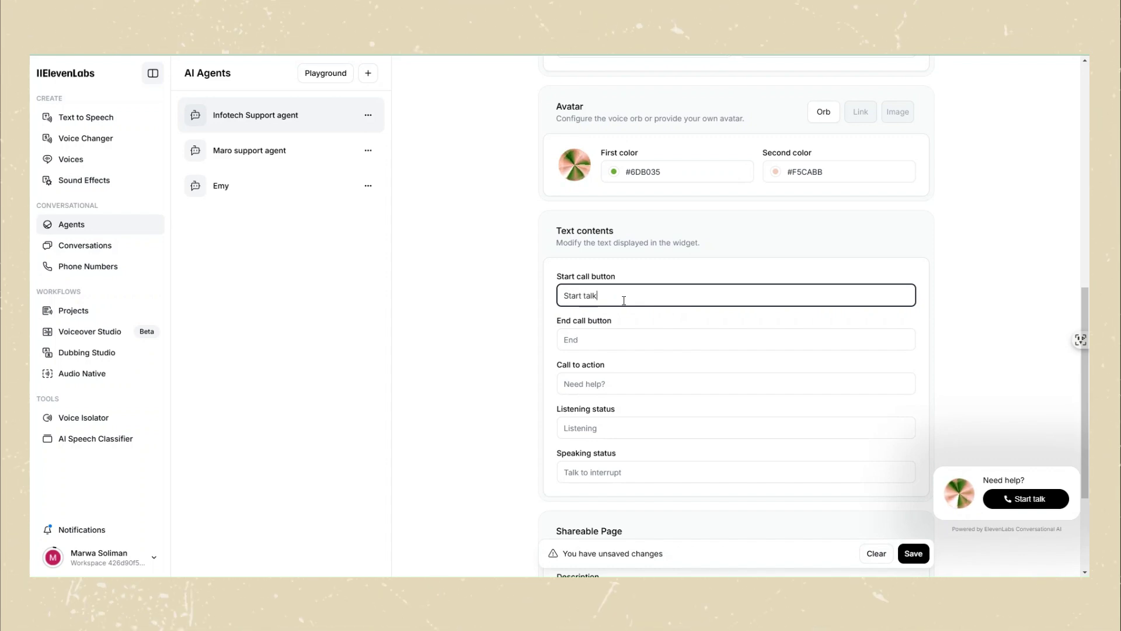
{"action": "type", "text": "ing to"}
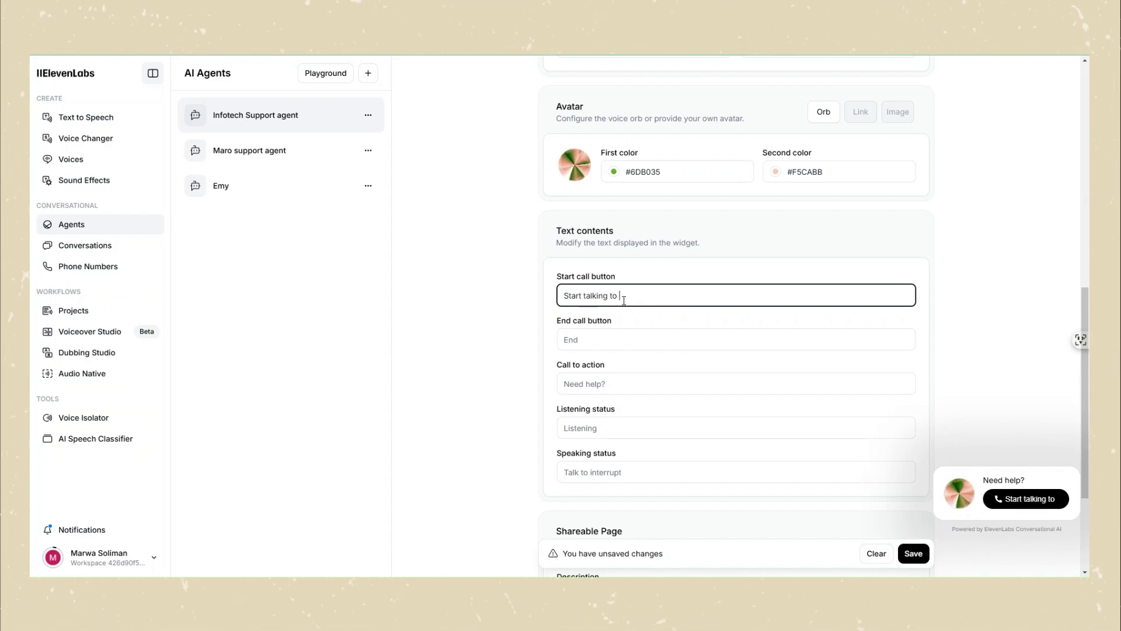
{"action": "triple_click", "coordinate": [559, 295]}
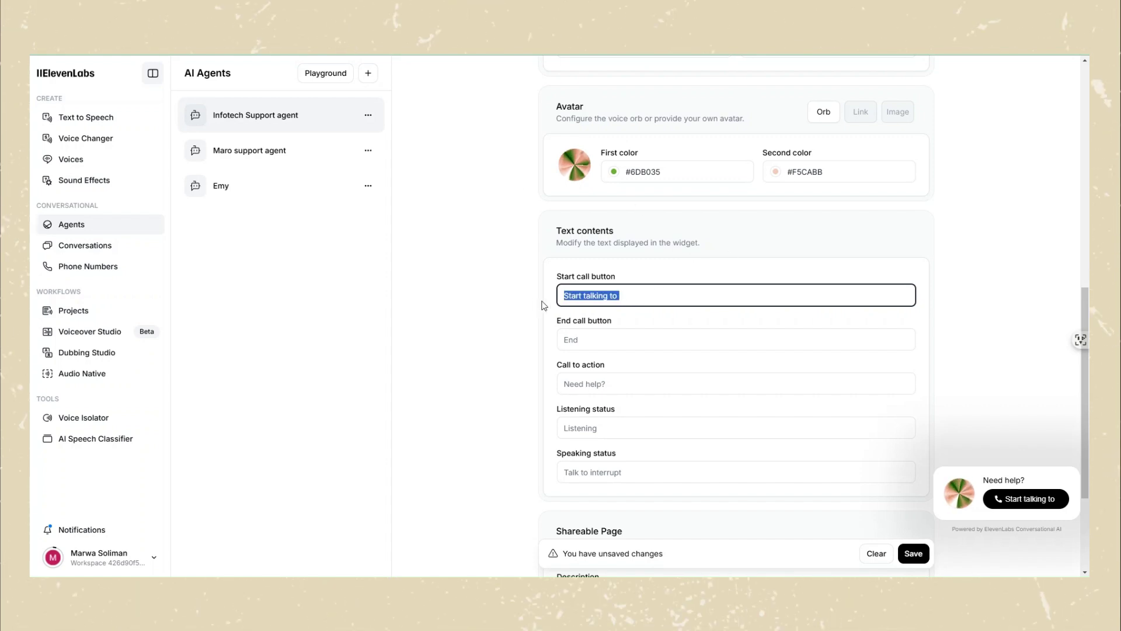
{"action": "key", "text": "BackSpace"}
Check the widget's shareable page settings and open the test call page for the Infotech Support agent.
{"action": "scroll", "coordinate": [916, 368], "scroll_direction": "down", "scroll_amount": 3}
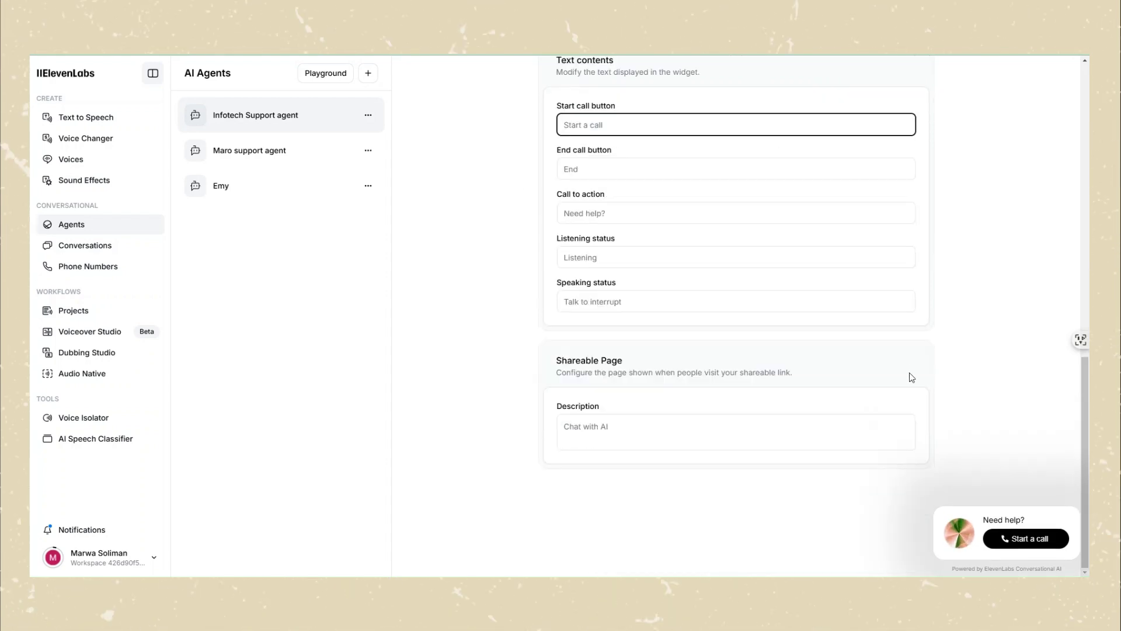
{"action": "scroll", "coordinate": [899, 385], "scroll_direction": "up", "scroll_amount": 10}
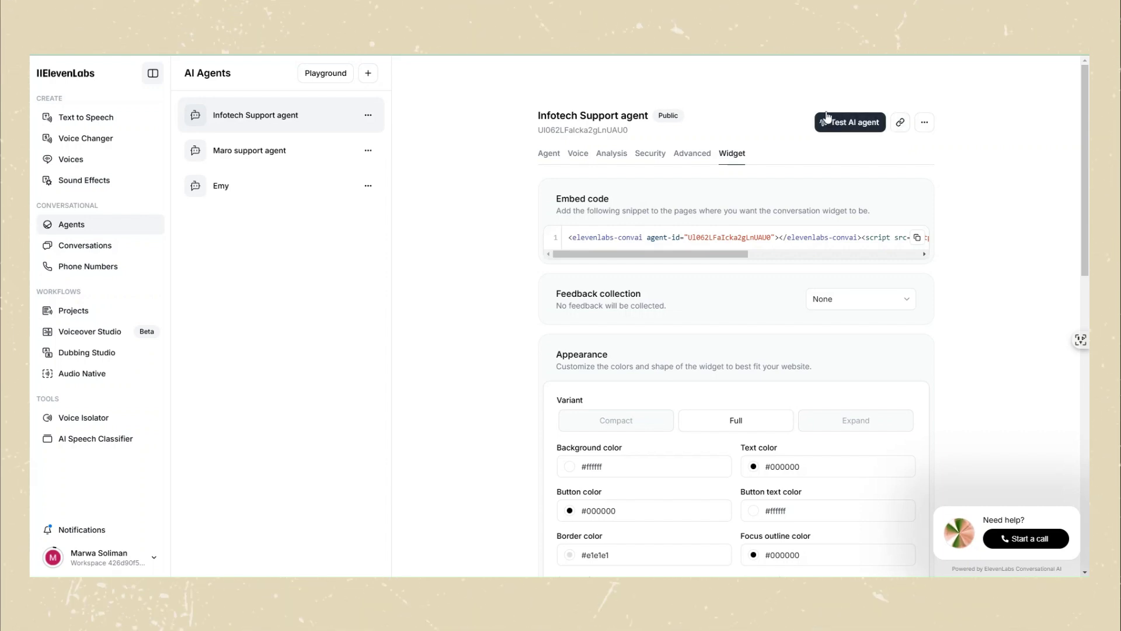
{"action": "left_click", "coordinate": [840, 124]}
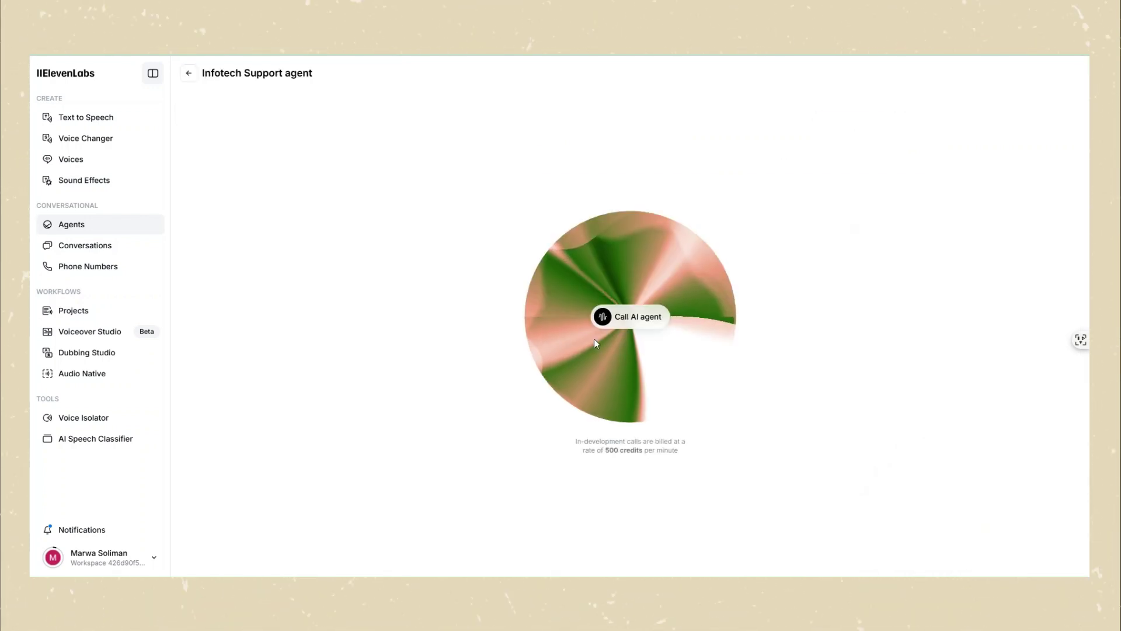